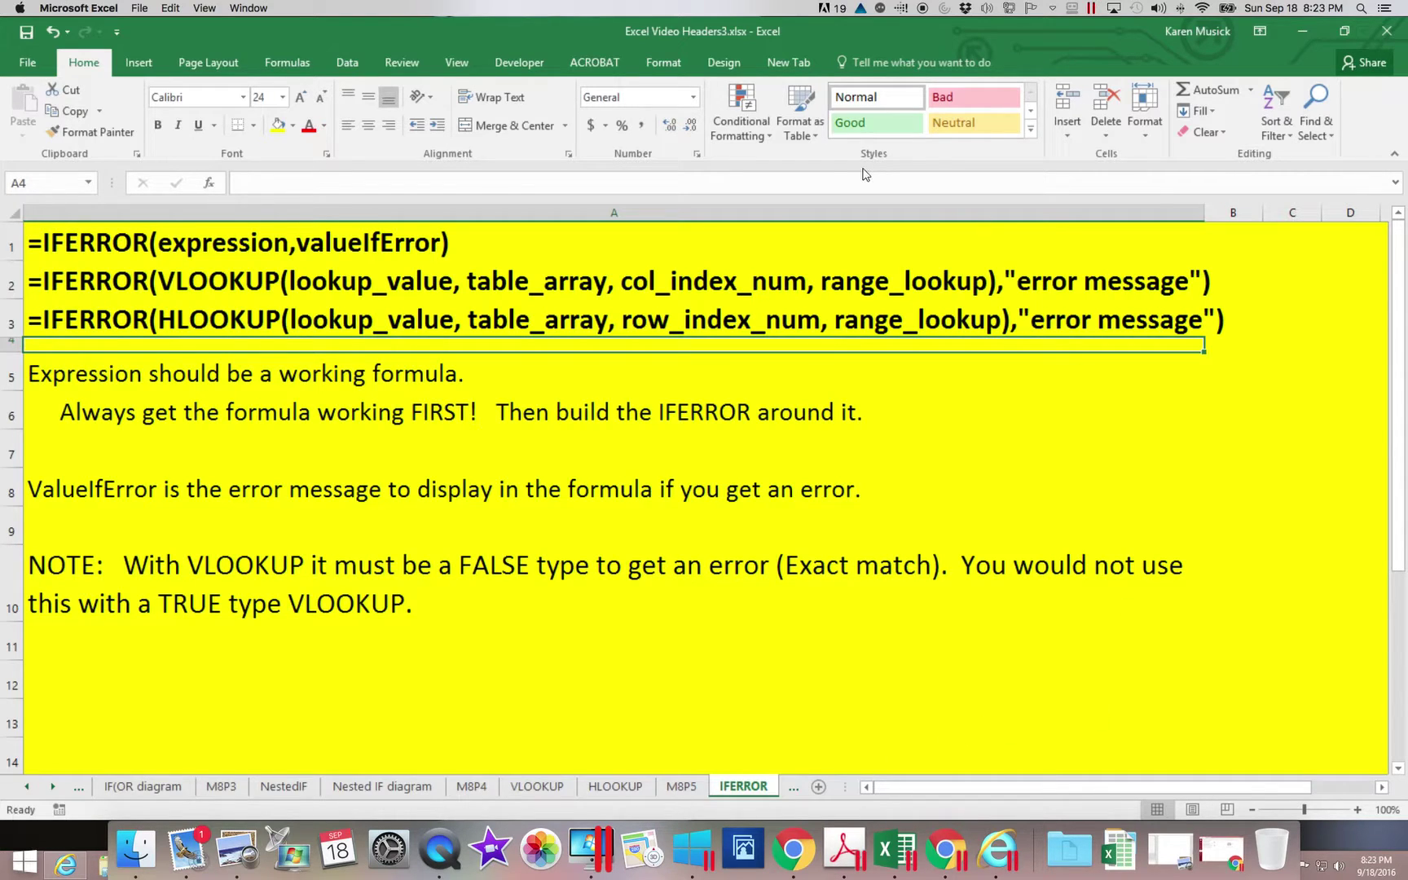
# - Switch to the MBHC.xlsx workbook and compare row 47 of Product Data with the lookup tables on the Data Tables sheet
pyautogui.click(1305, 32)
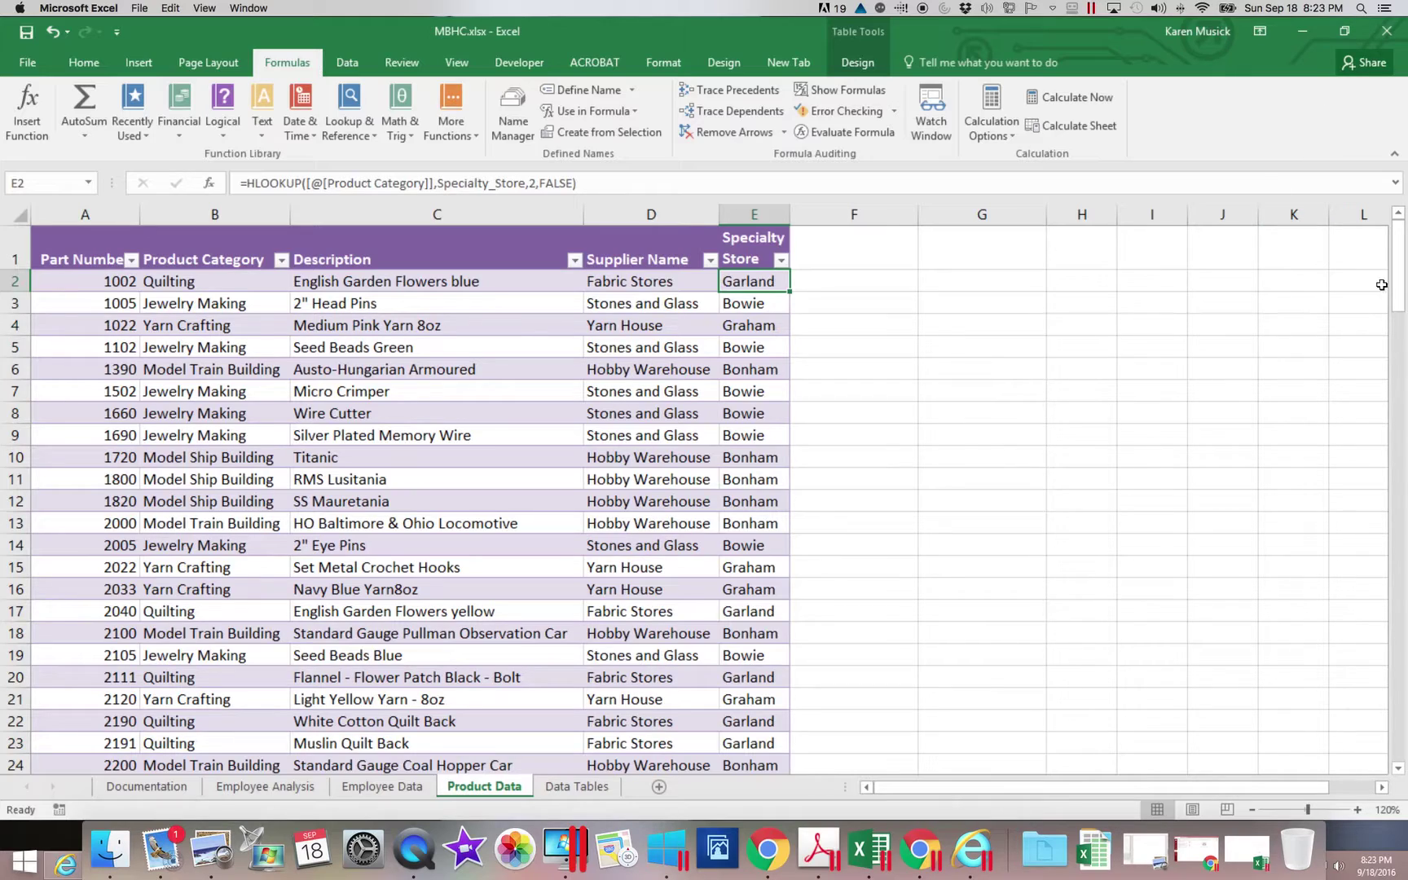
pyautogui.moveTo(1397, 289); pyautogui.dragTo(1395, 448)
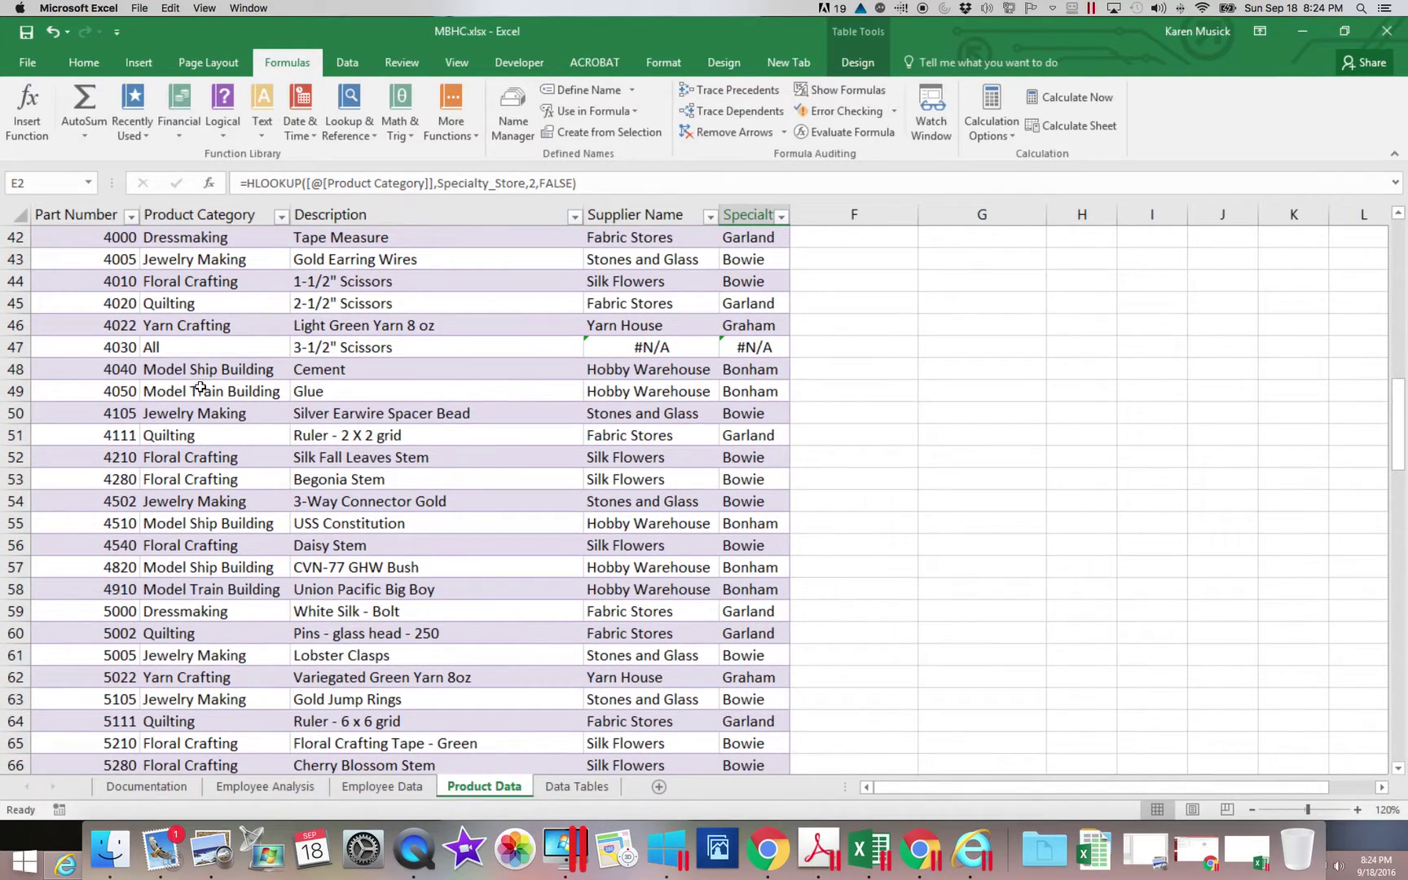
pyautogui.click(14, 347)
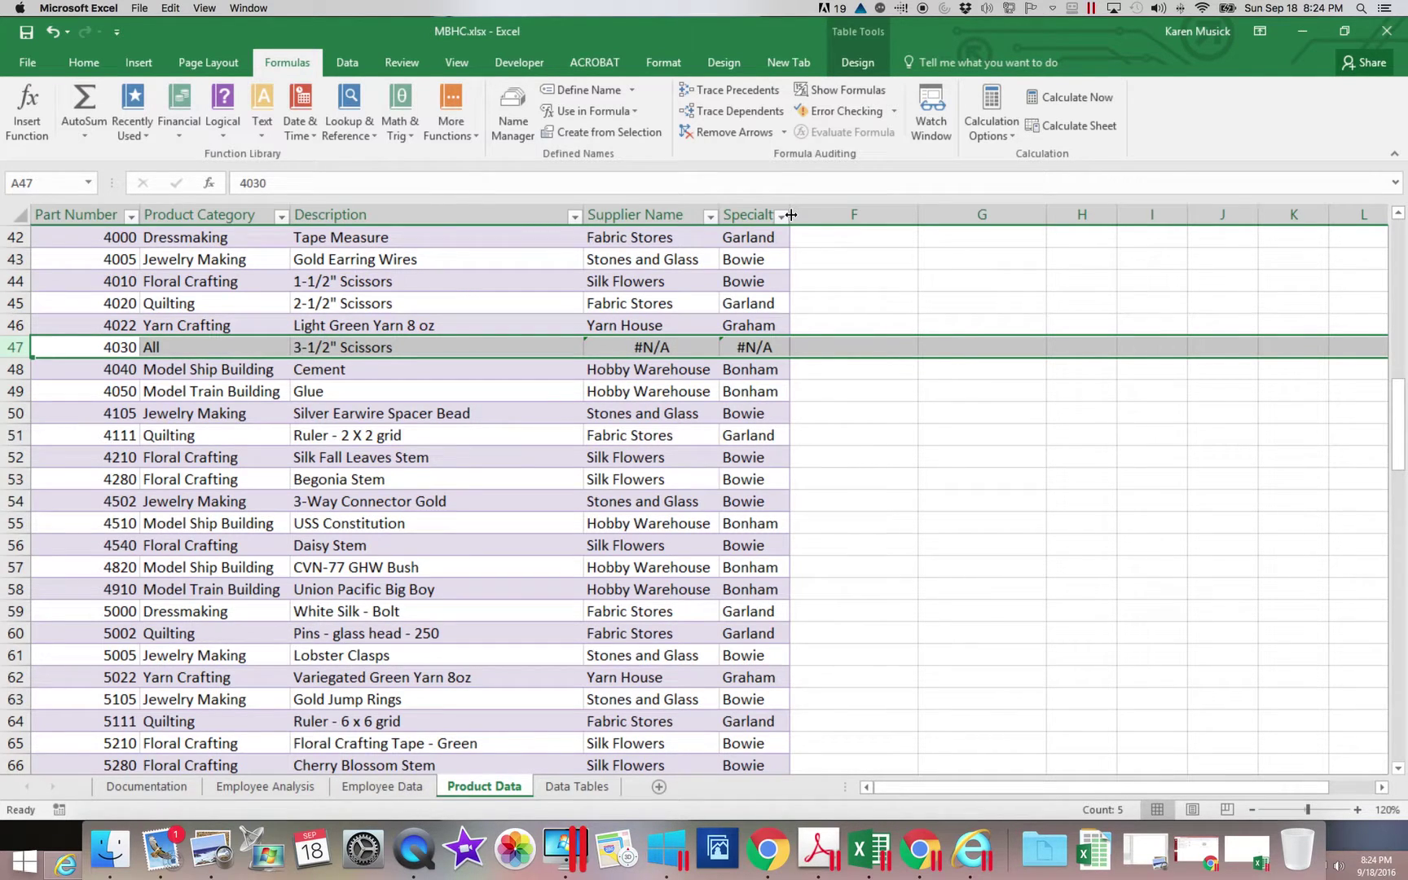
pyautogui.click(576, 787)
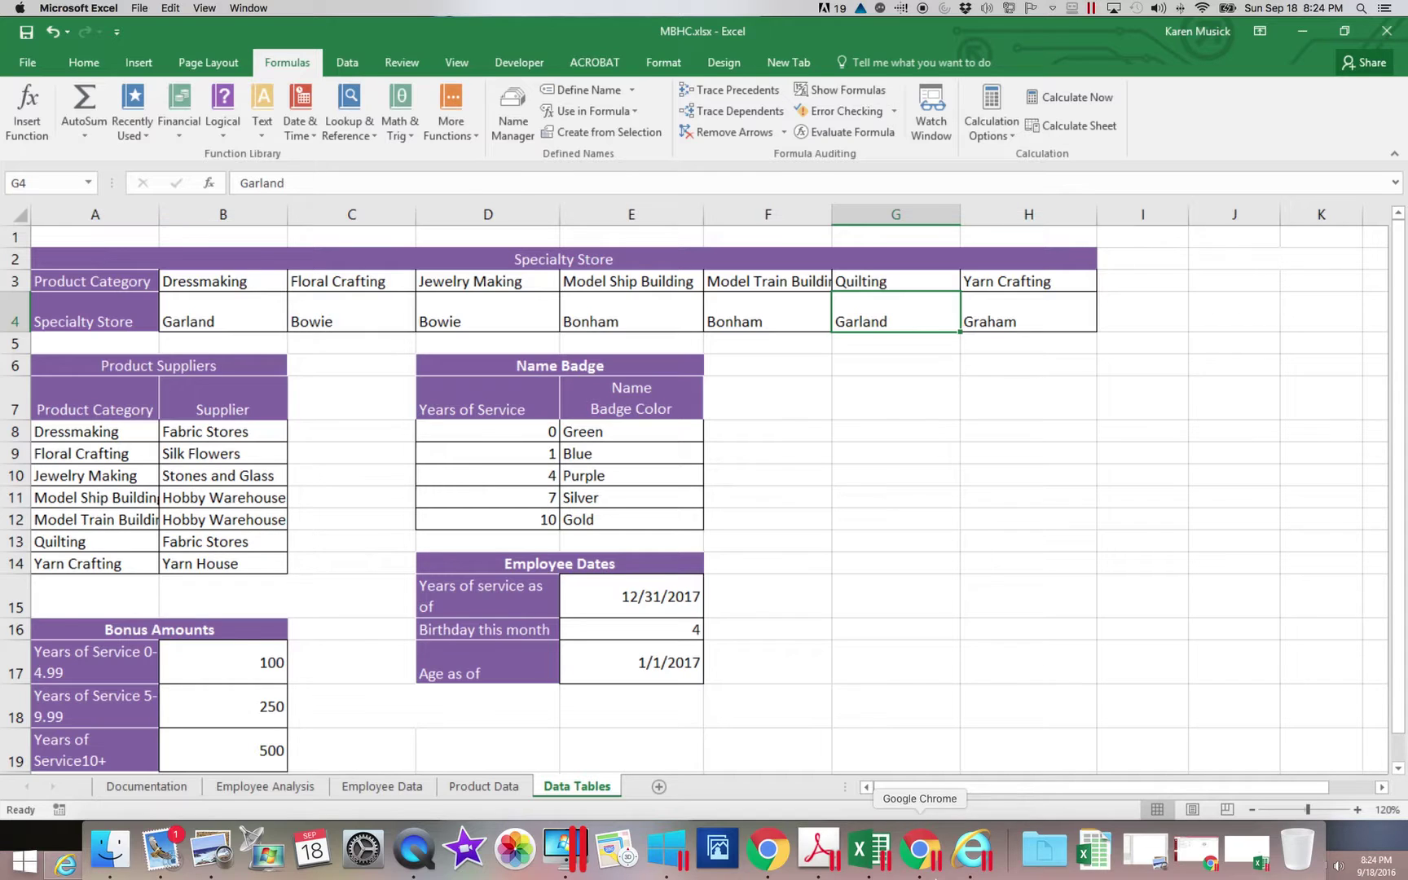
pyautogui.click(473, 788)
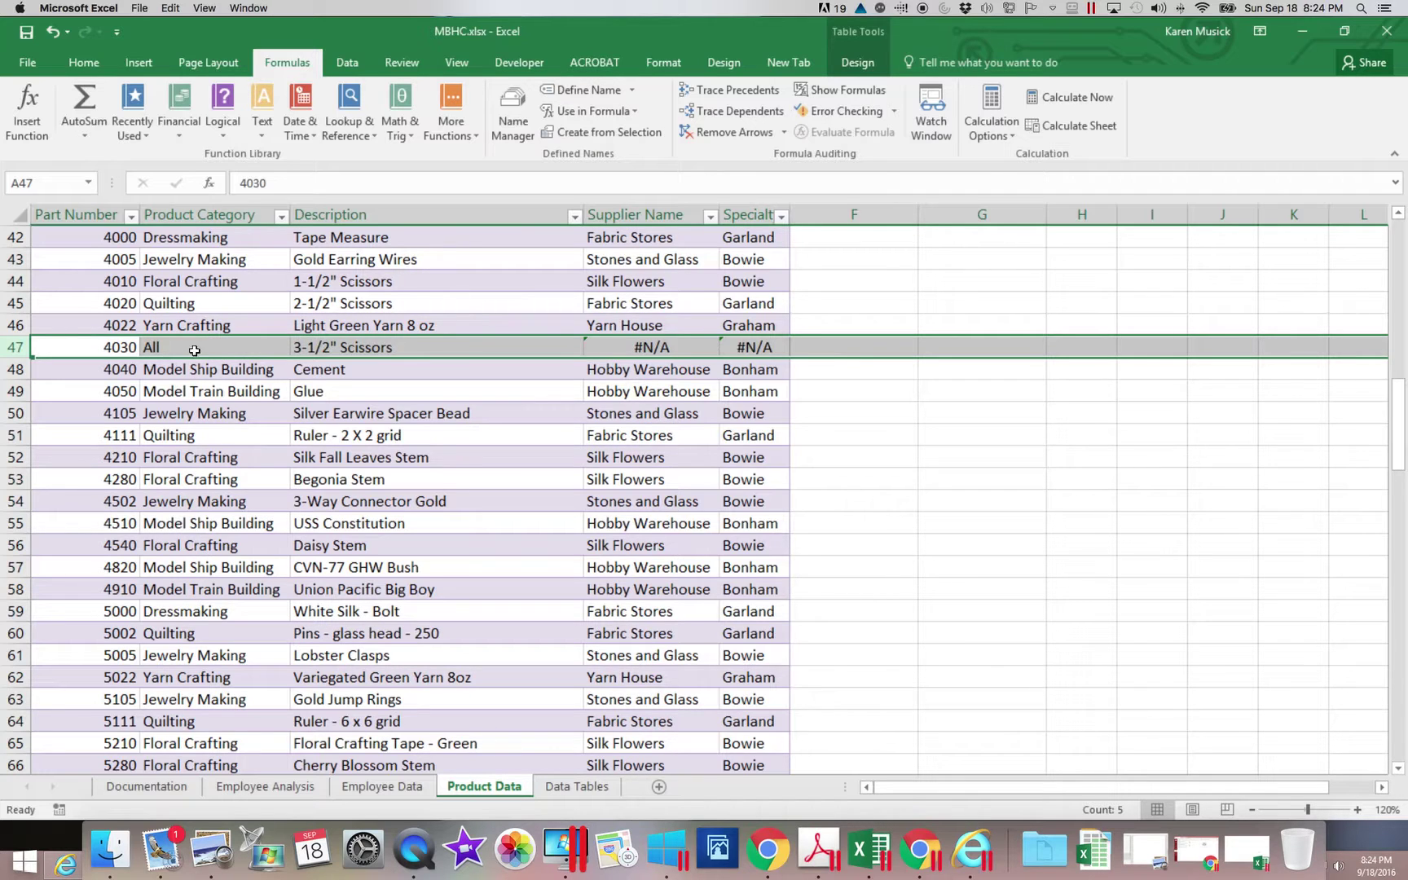
# - Change the Product Category in cell B46 to the misspelled value Yarns Crafting
pyautogui.click(201, 326)
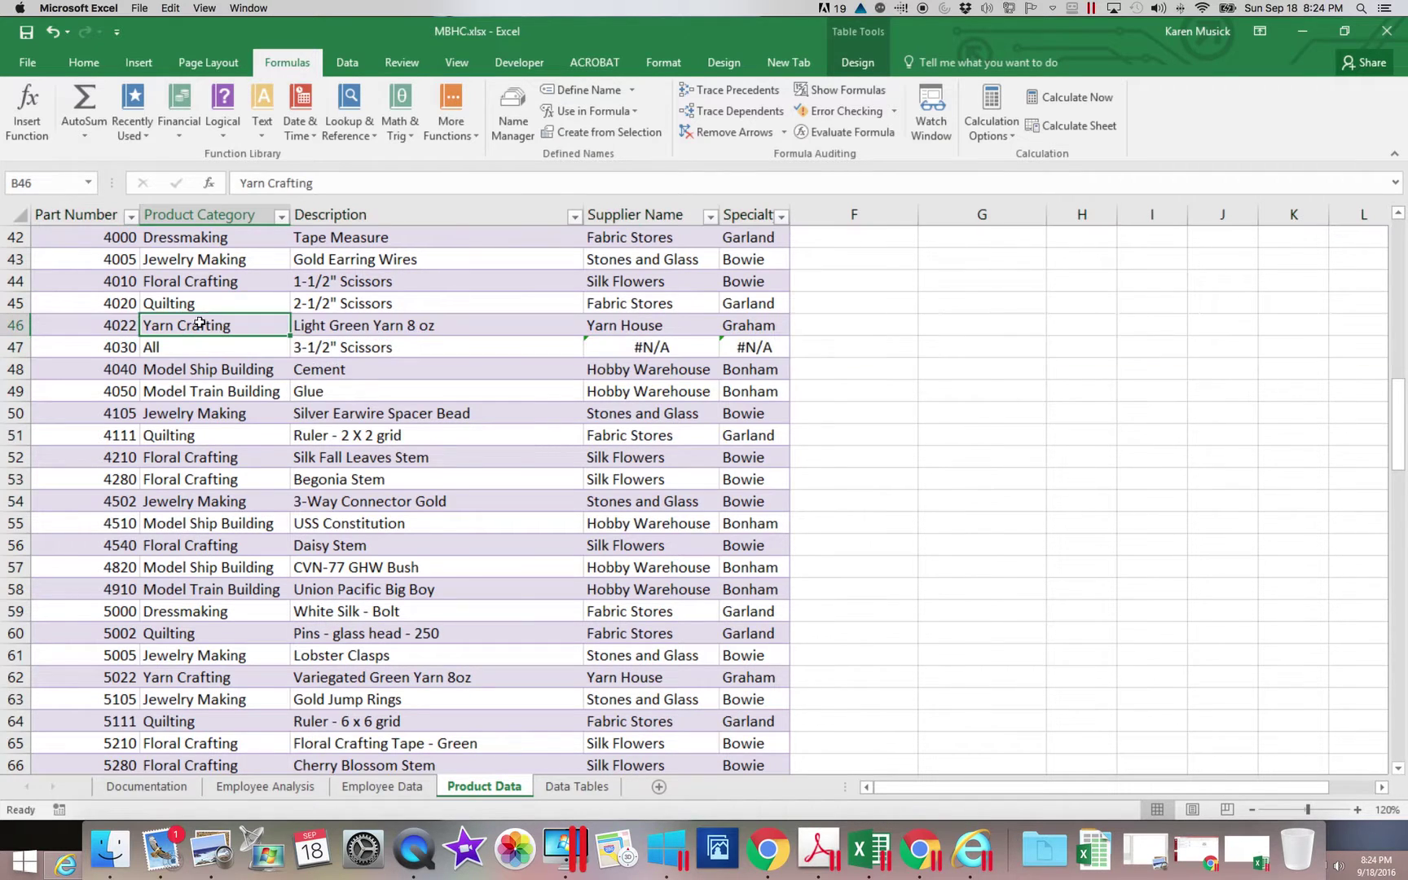
pyautogui.click(266, 184)
pyautogui.write('s')
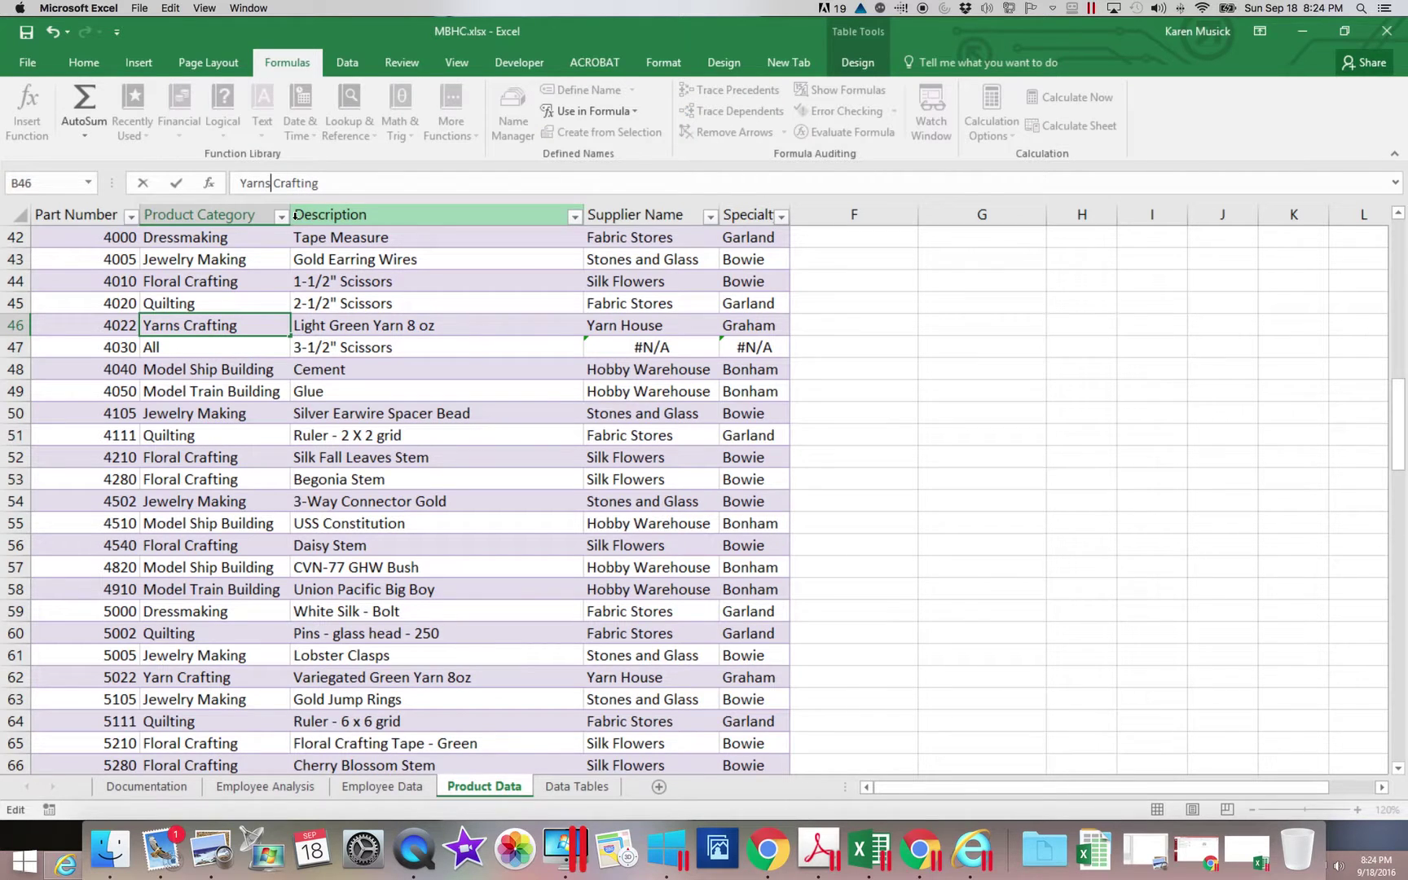
pyautogui.press('Return')
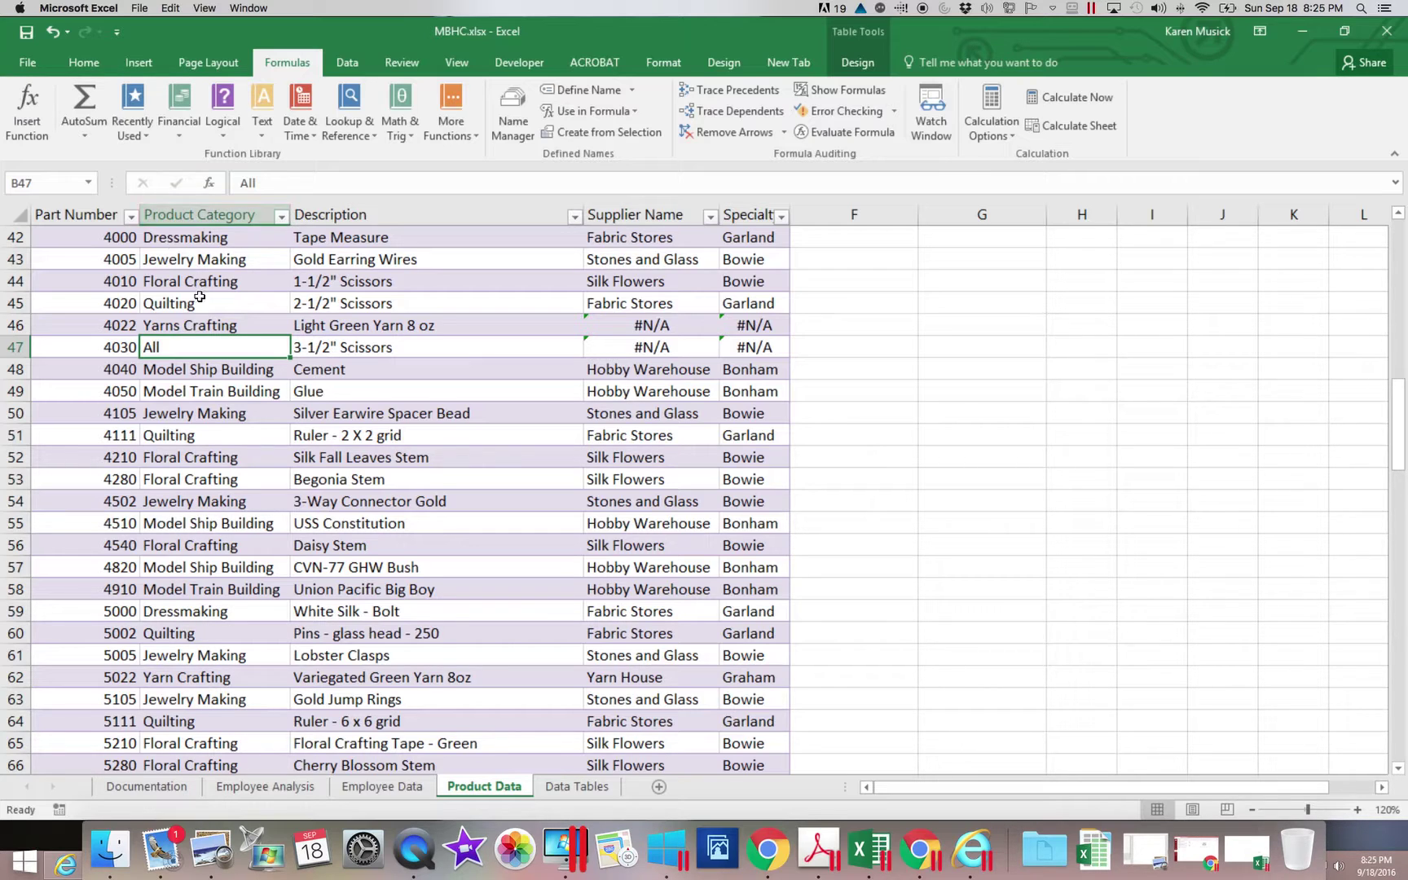
# - Correct the Product Category in cell B46 back to Yarn Crafting
pyautogui.click(215, 322)
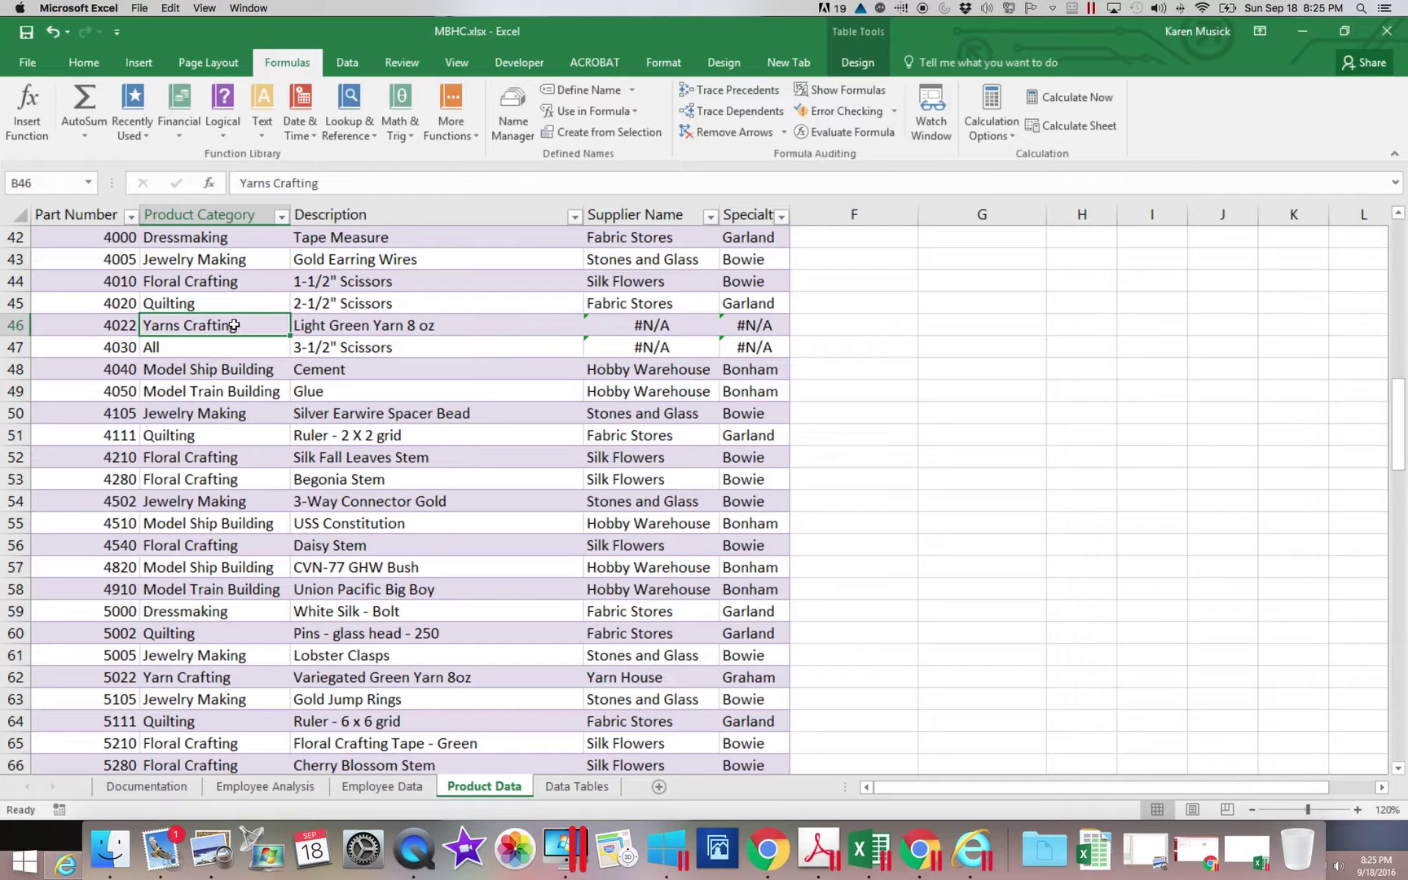
pyautogui.click(272, 184)
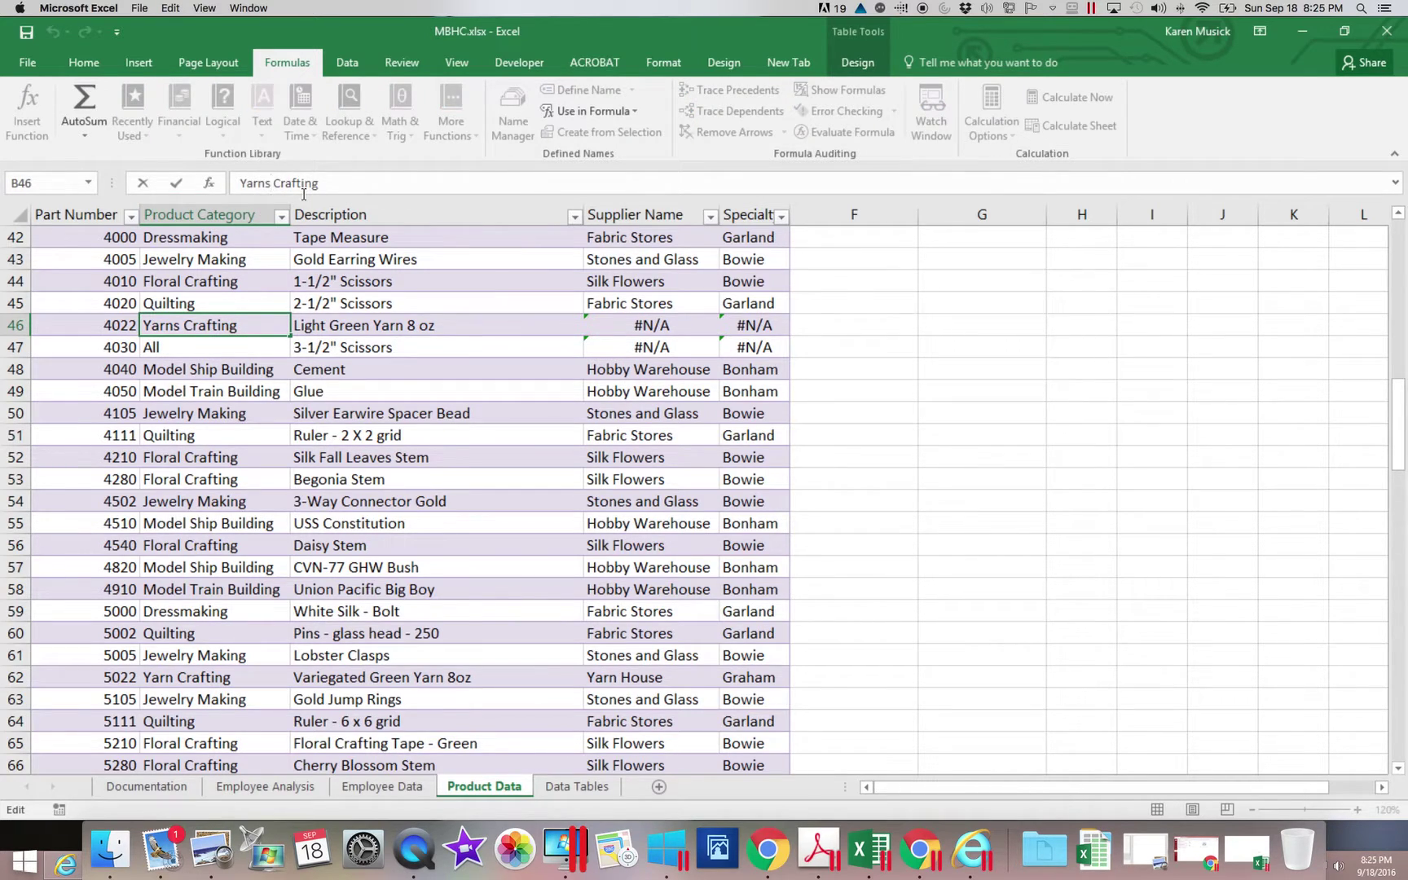
pyautogui.press('BackSpace')
pyautogui.press('Return')
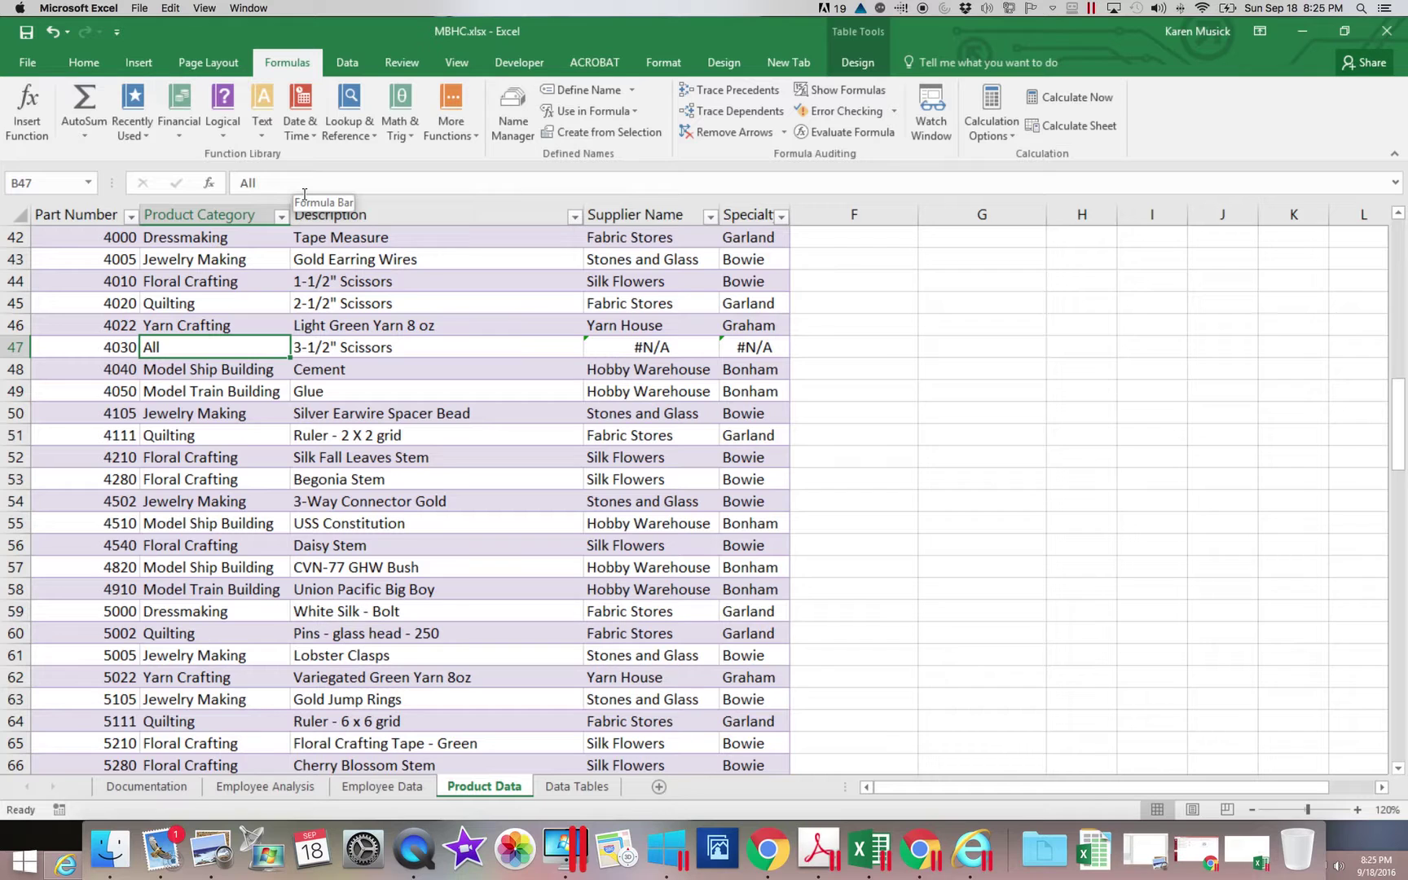
# - Add a table column in F with the header "Supplier Name with IFERROR" in cell F1
pyautogui.moveTo(1394, 448); pyautogui.dragTo(1386, 190)
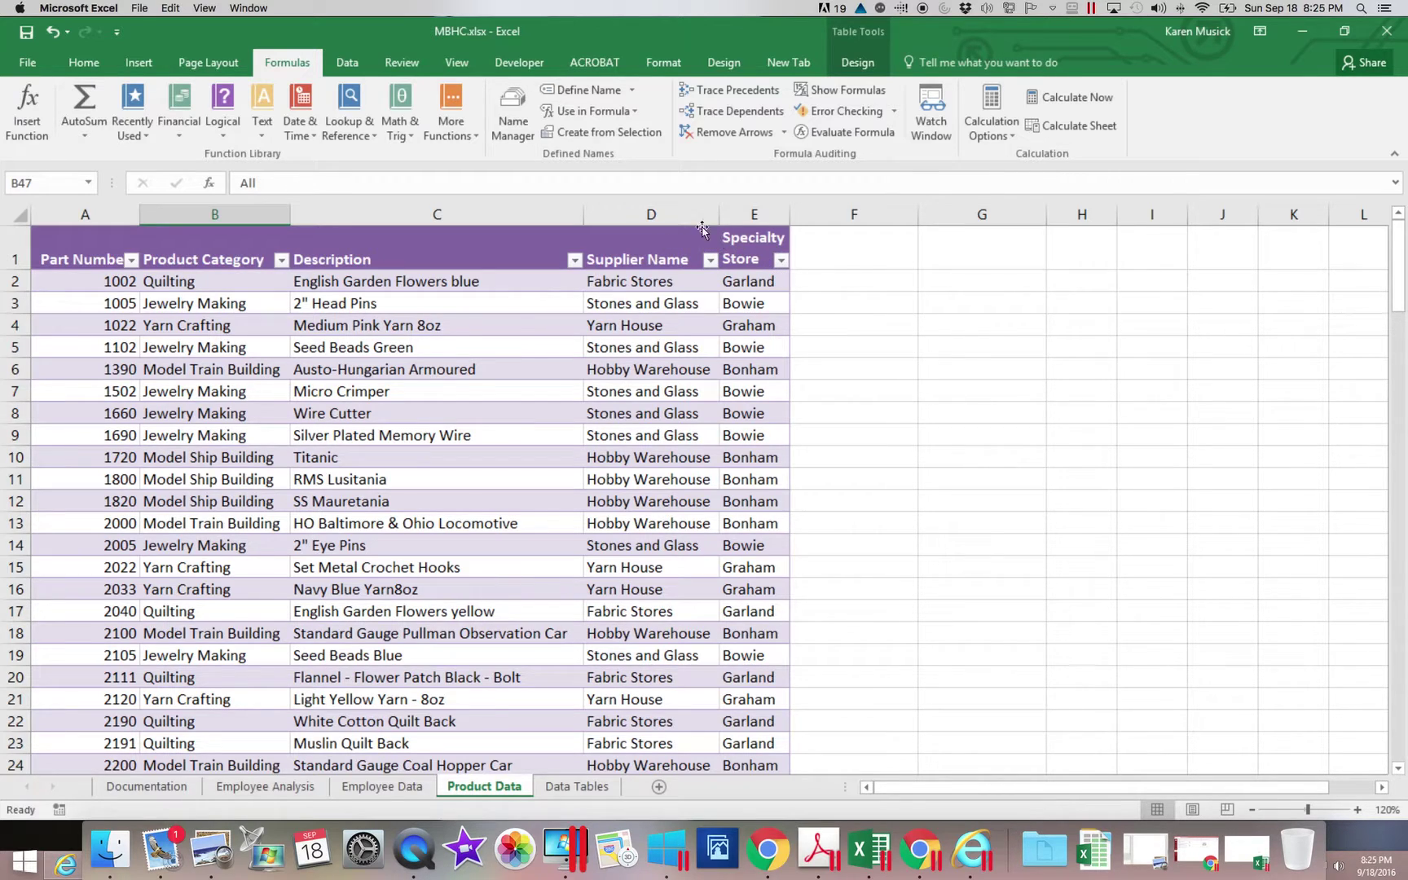
pyautogui.moveTo(682, 215); pyautogui.dragTo(744, 220)
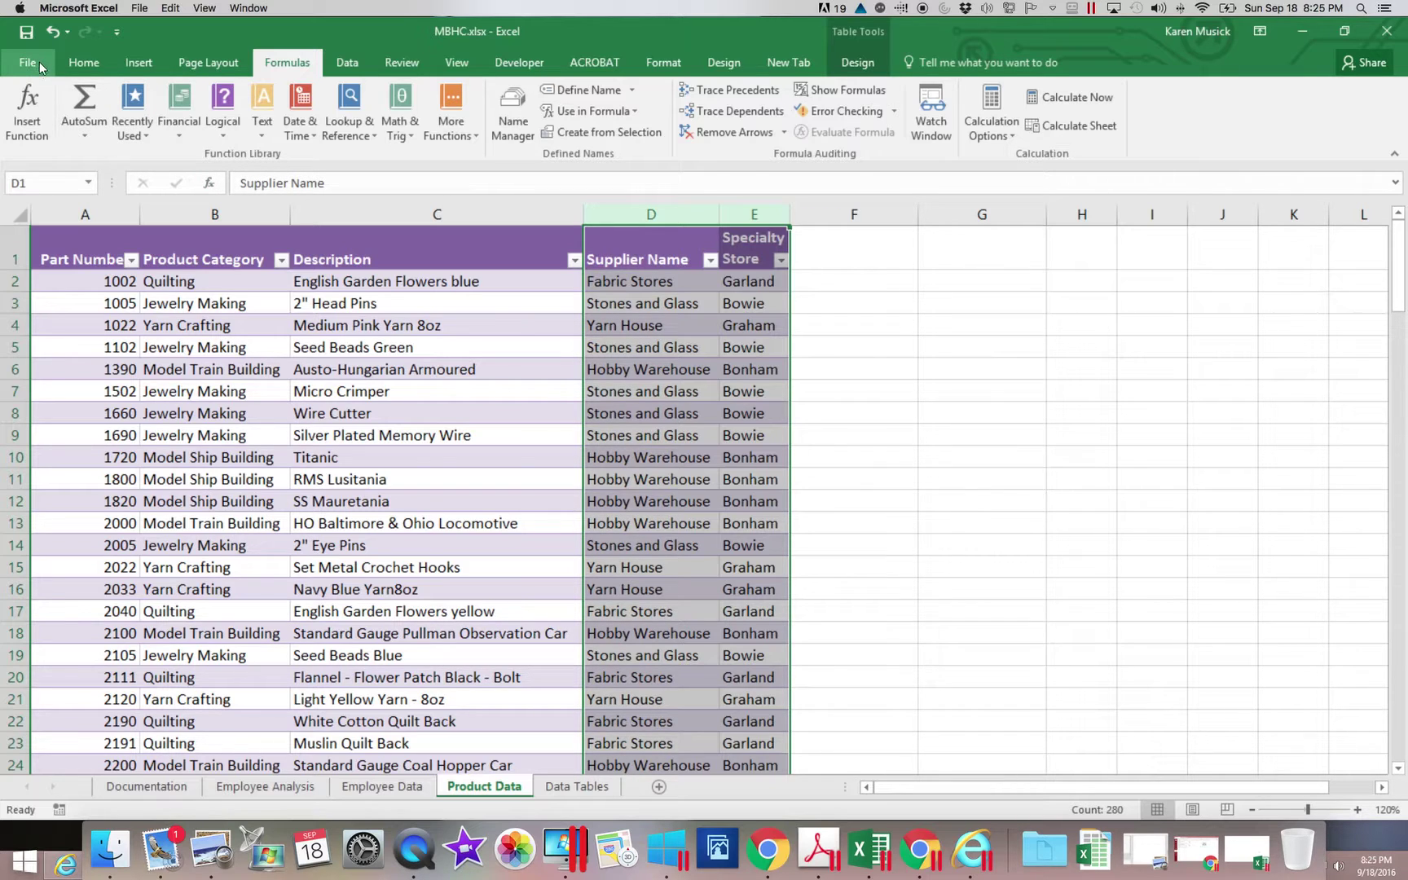
pyautogui.click(635, 287)
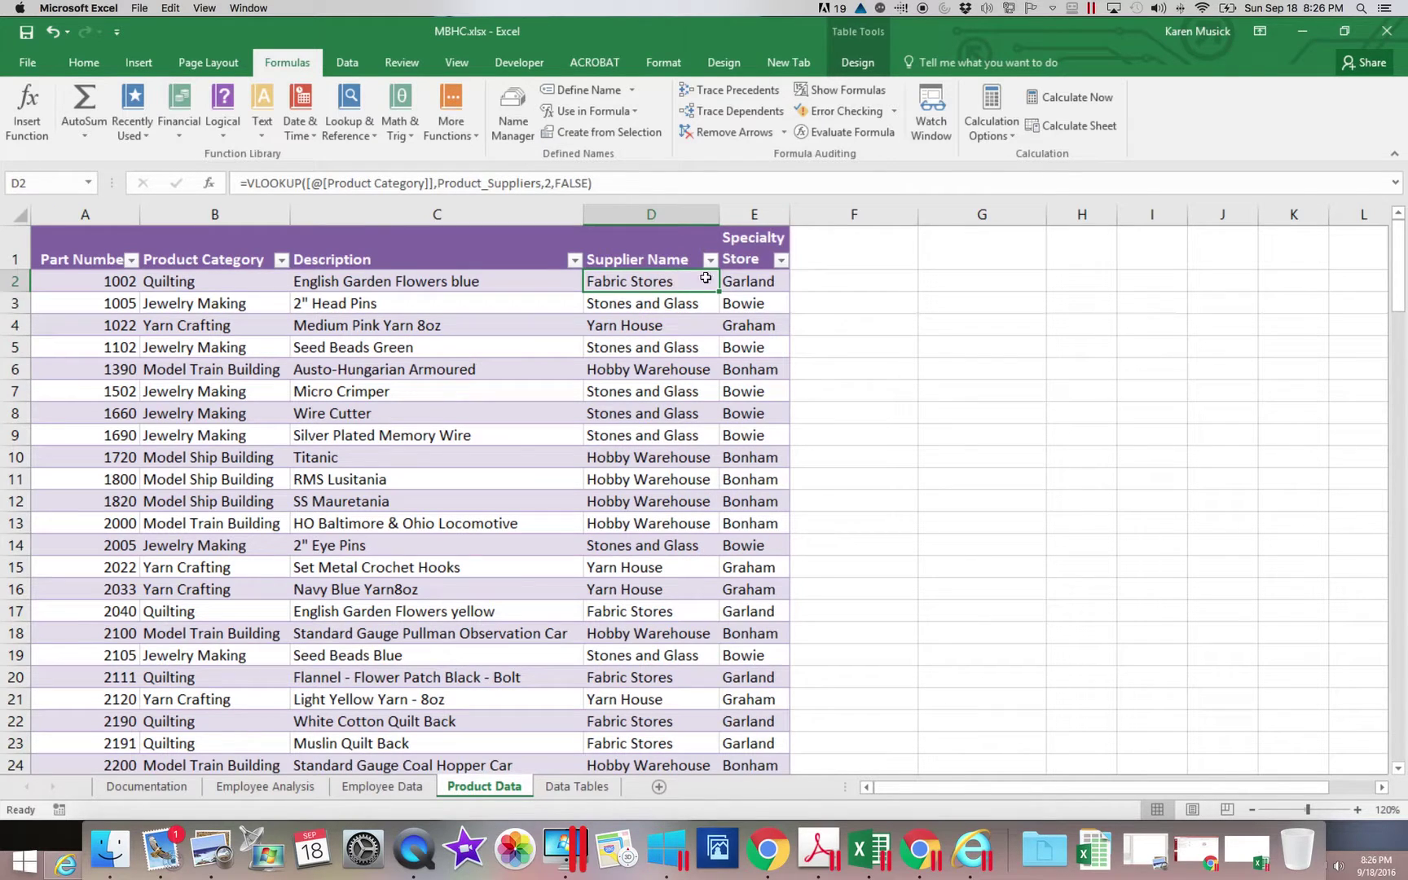
pyautogui.click(827, 262)
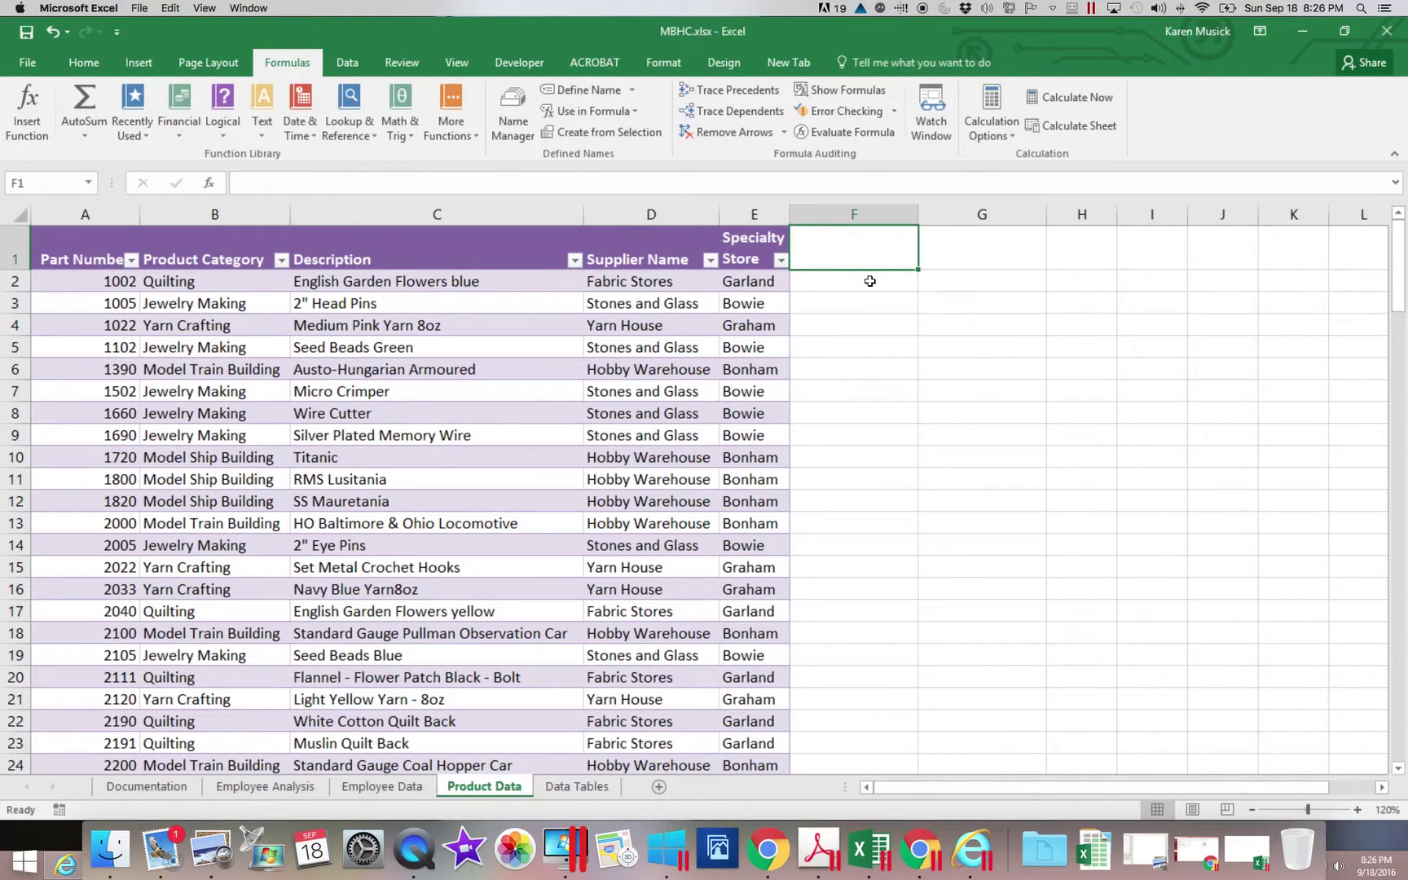
pyautogui.write('Supp')
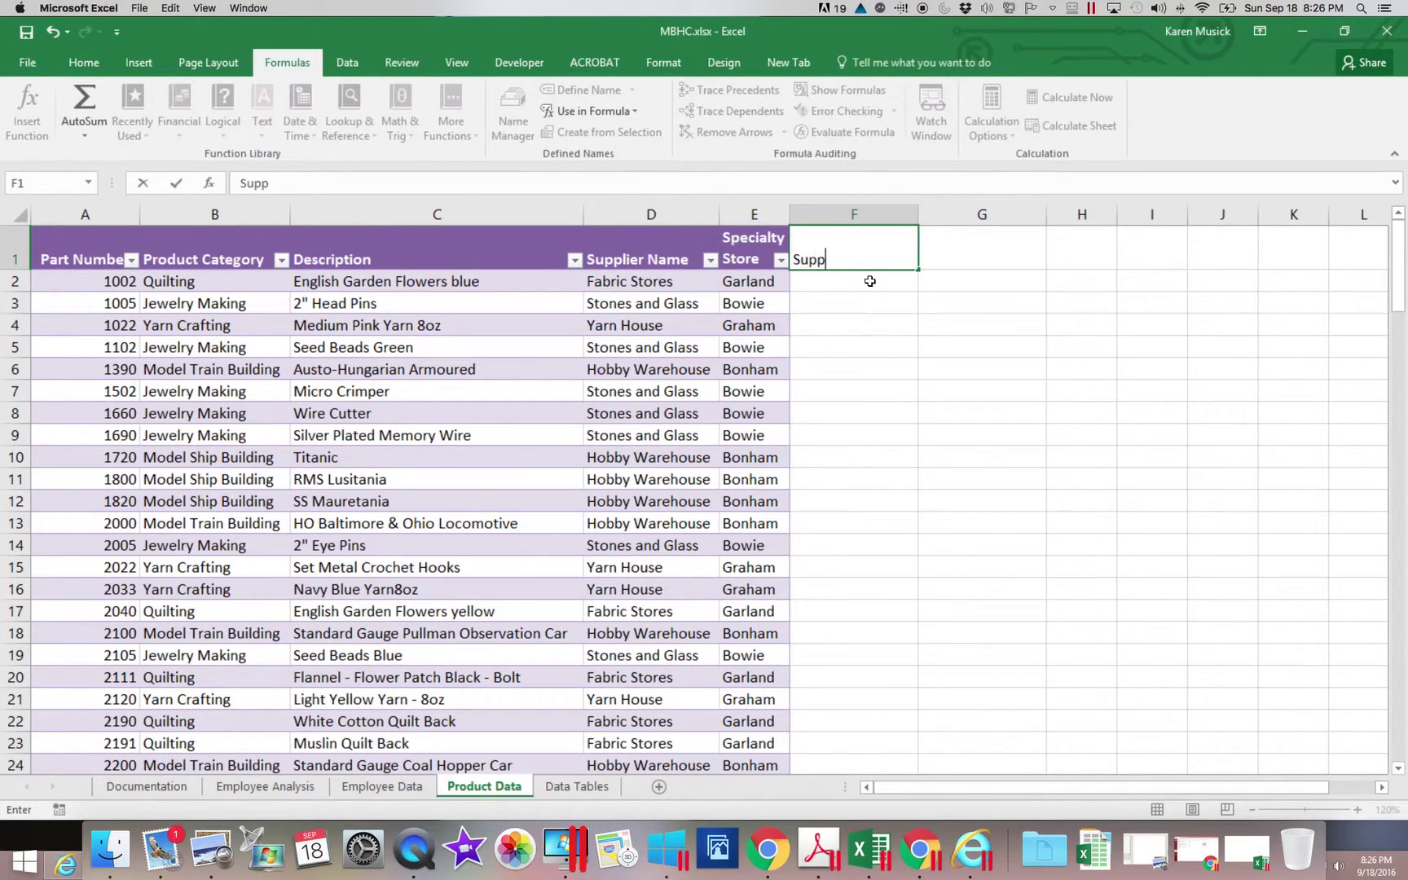
pyautogui.write('lier Name with IFF')
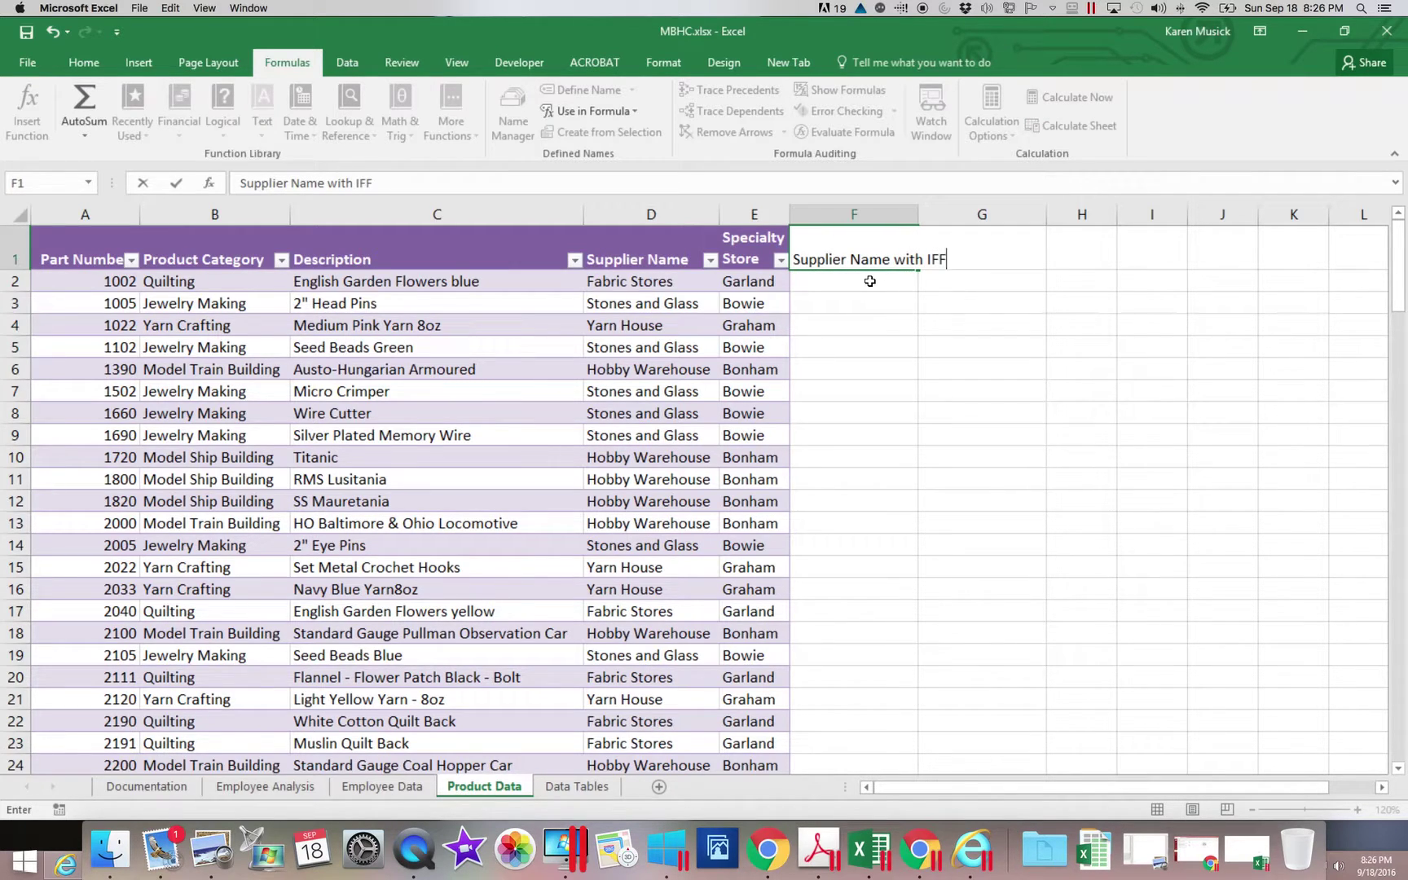
pyautogui.press('BackSpace')
pyautogui.write('ERROR')
pyautogui.press('Return')
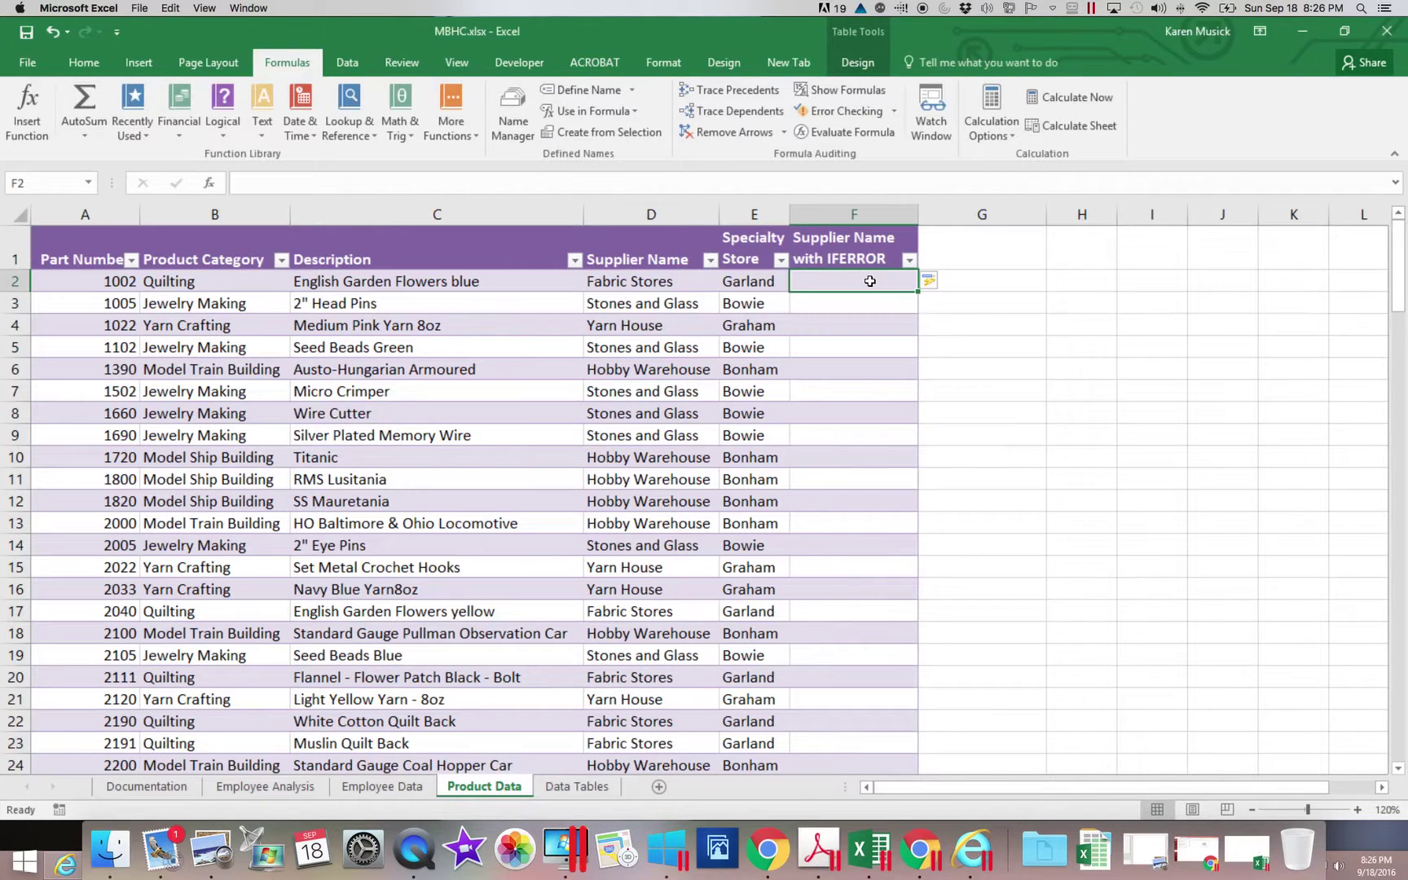
# - Add another table column in G with the header "Specialty Store with IFERROR" in cell G1
pyautogui.click(975, 259)
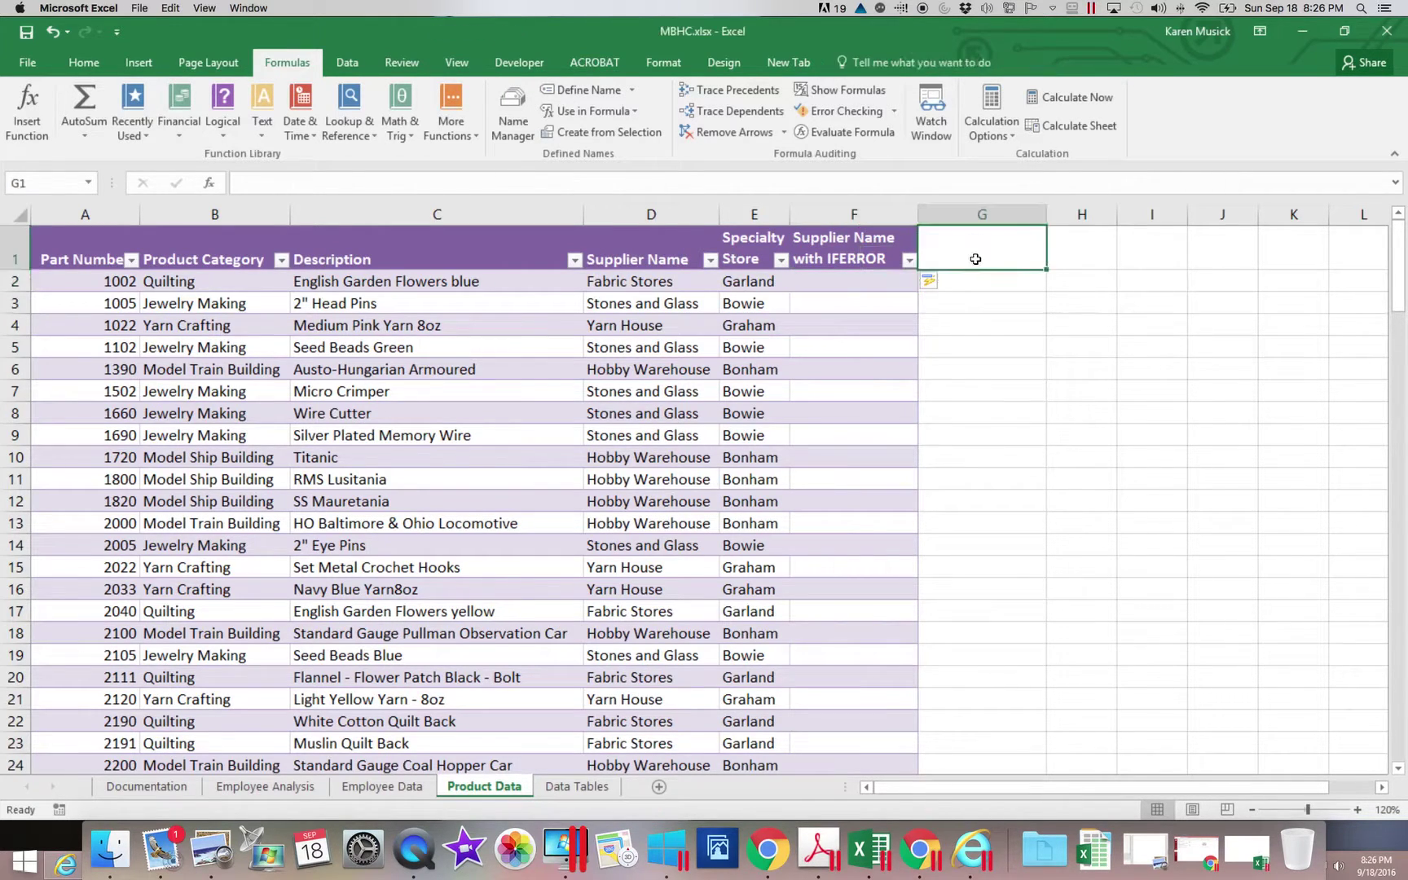
pyautogui.write('Sp')
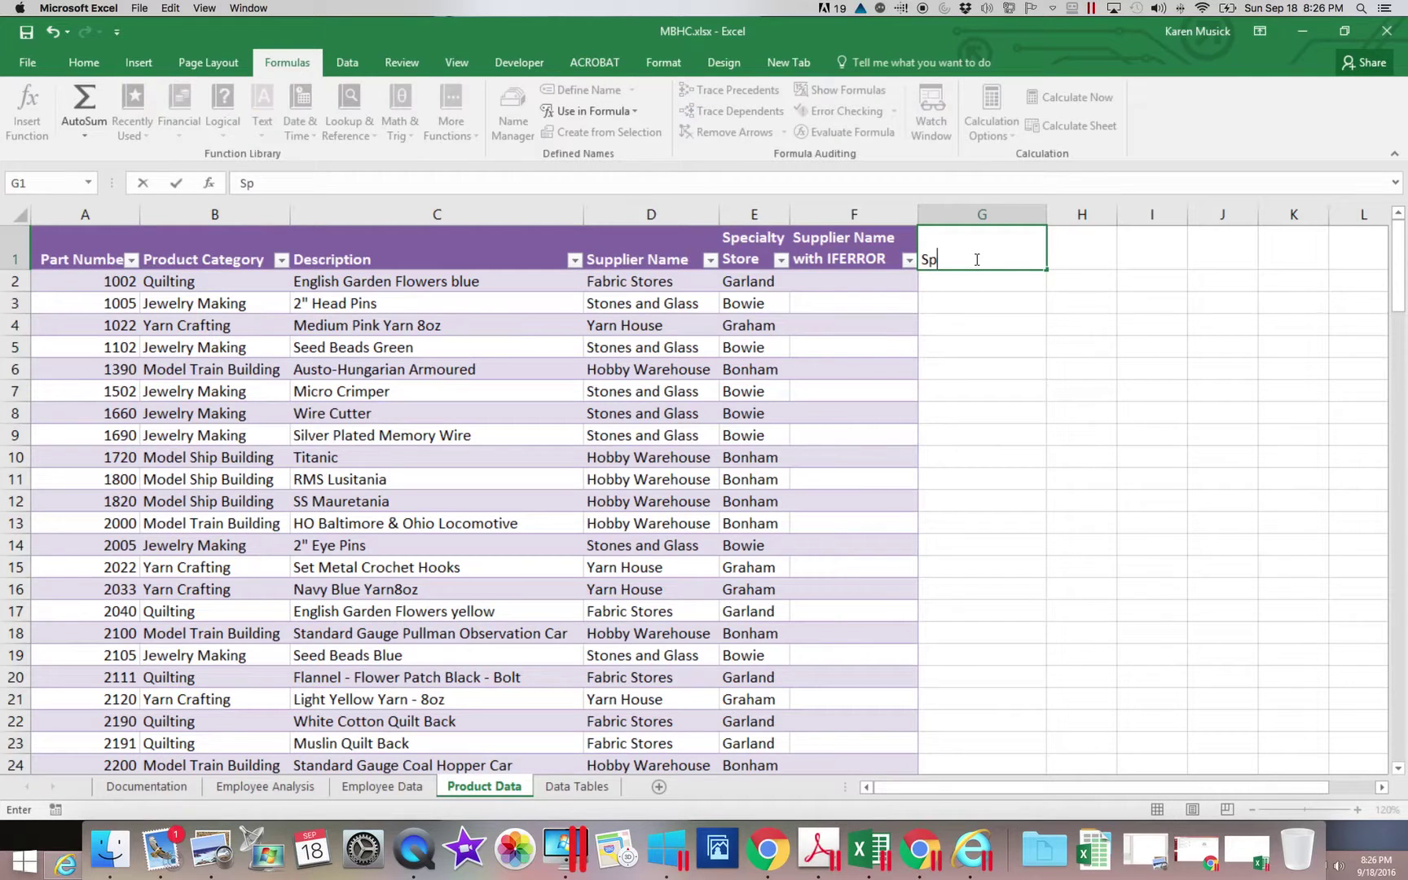
pyautogui.write('ecialty Store')
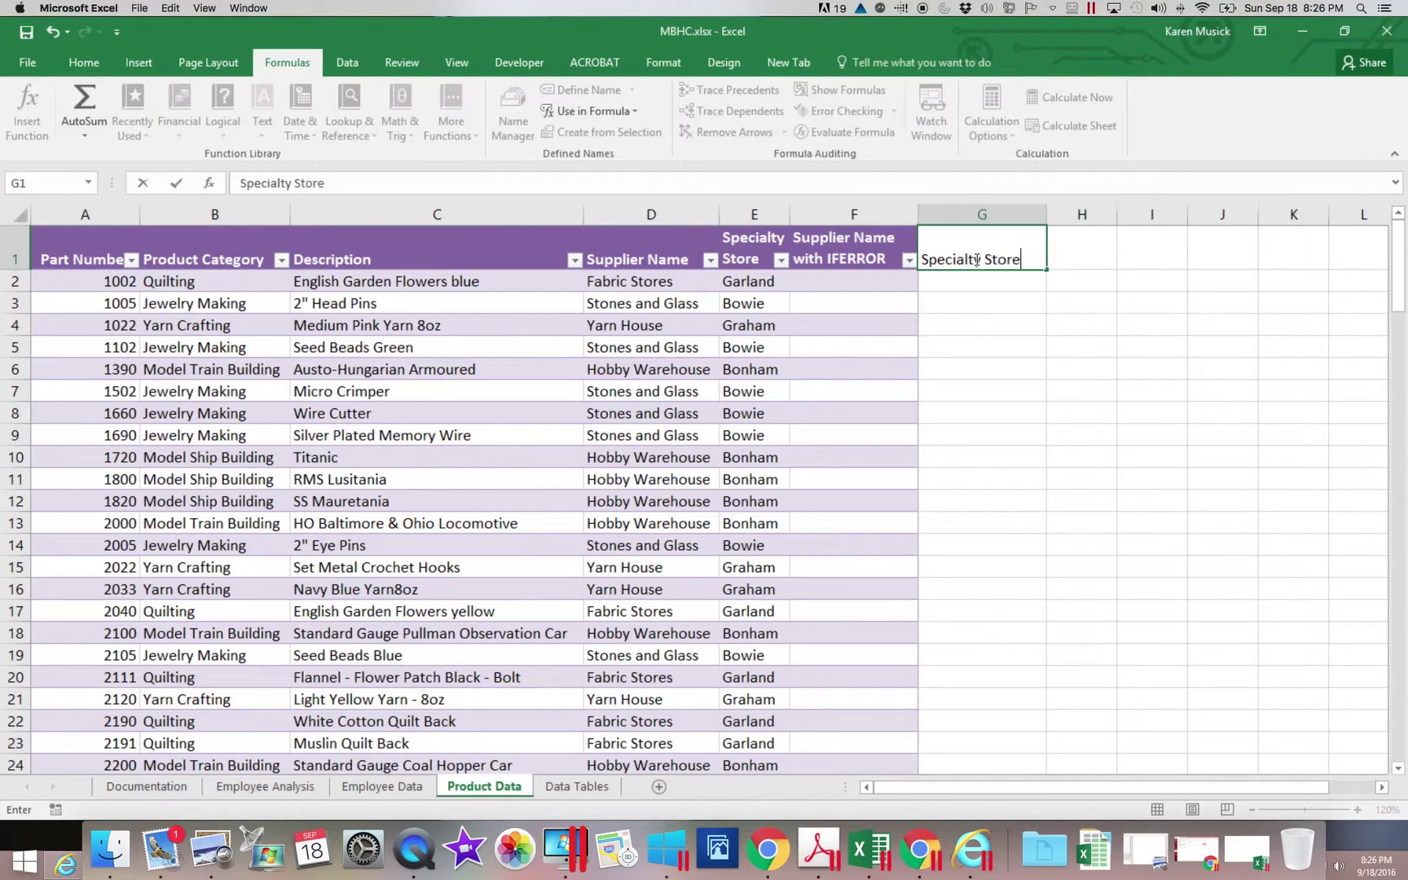
pyautogui.write(' with IFERRO')
pyautogui.press('BackSpace')
pyautogui.press('BackSpace')
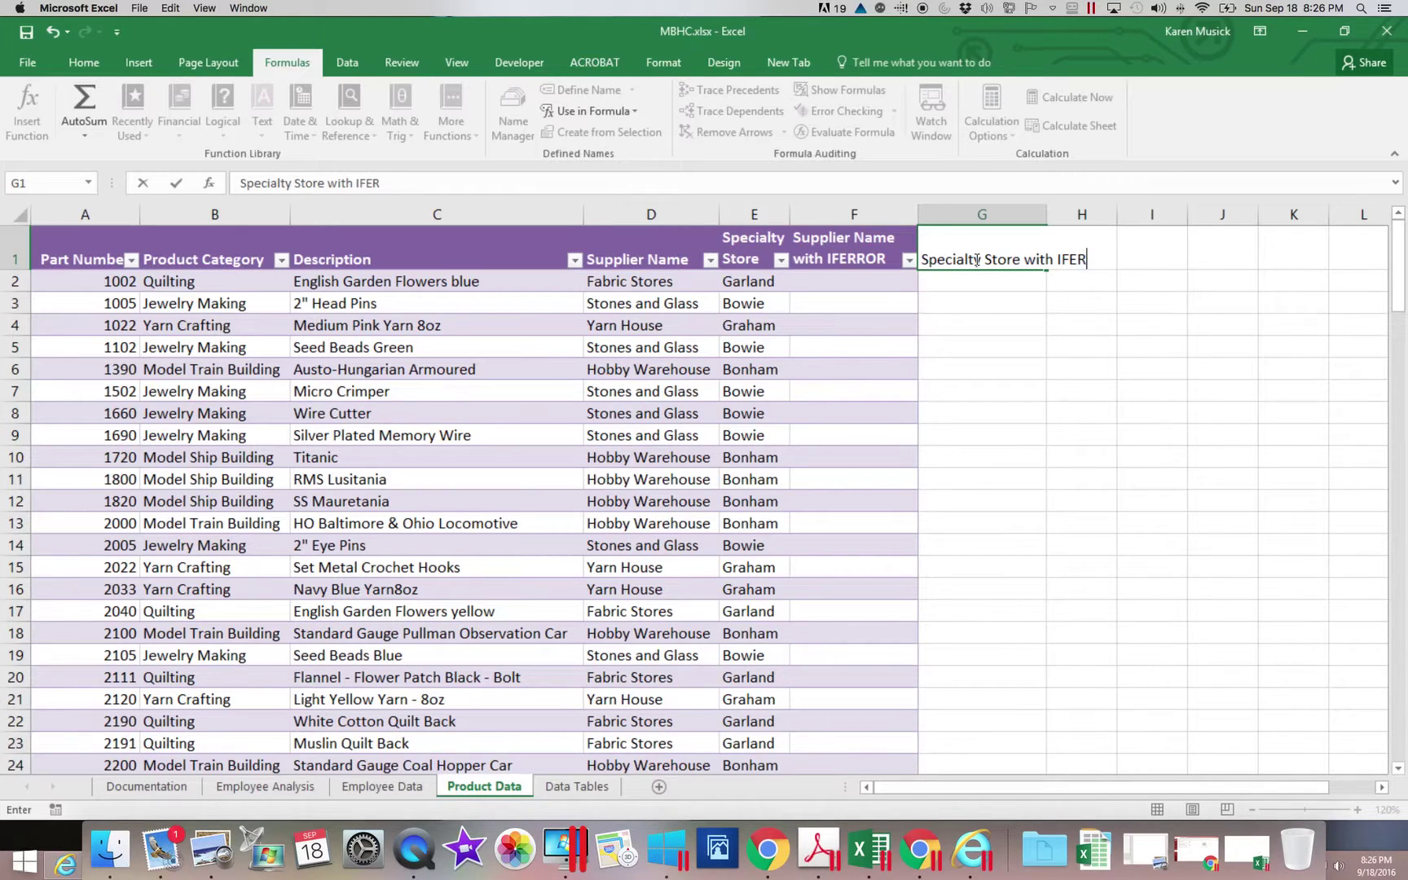
pyautogui.write('ROR')
pyautogui.press('Return')
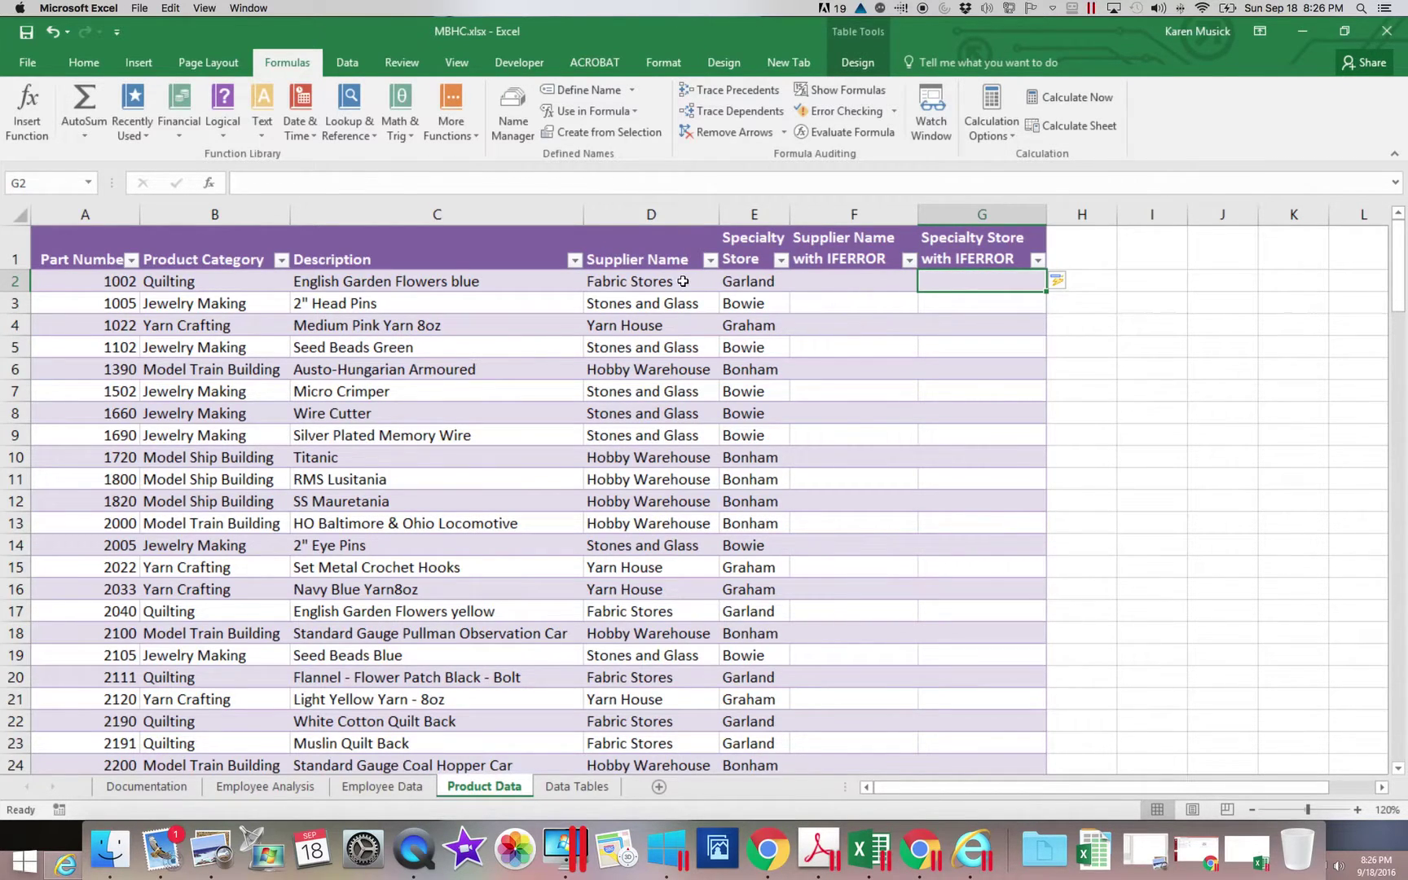
# - Copy the Supplier Name VLOOKUP formula from D2 and paste it into F2 to fill the new supplier column
pyautogui.moveTo(683, 281); pyautogui.dragTo(749, 285)
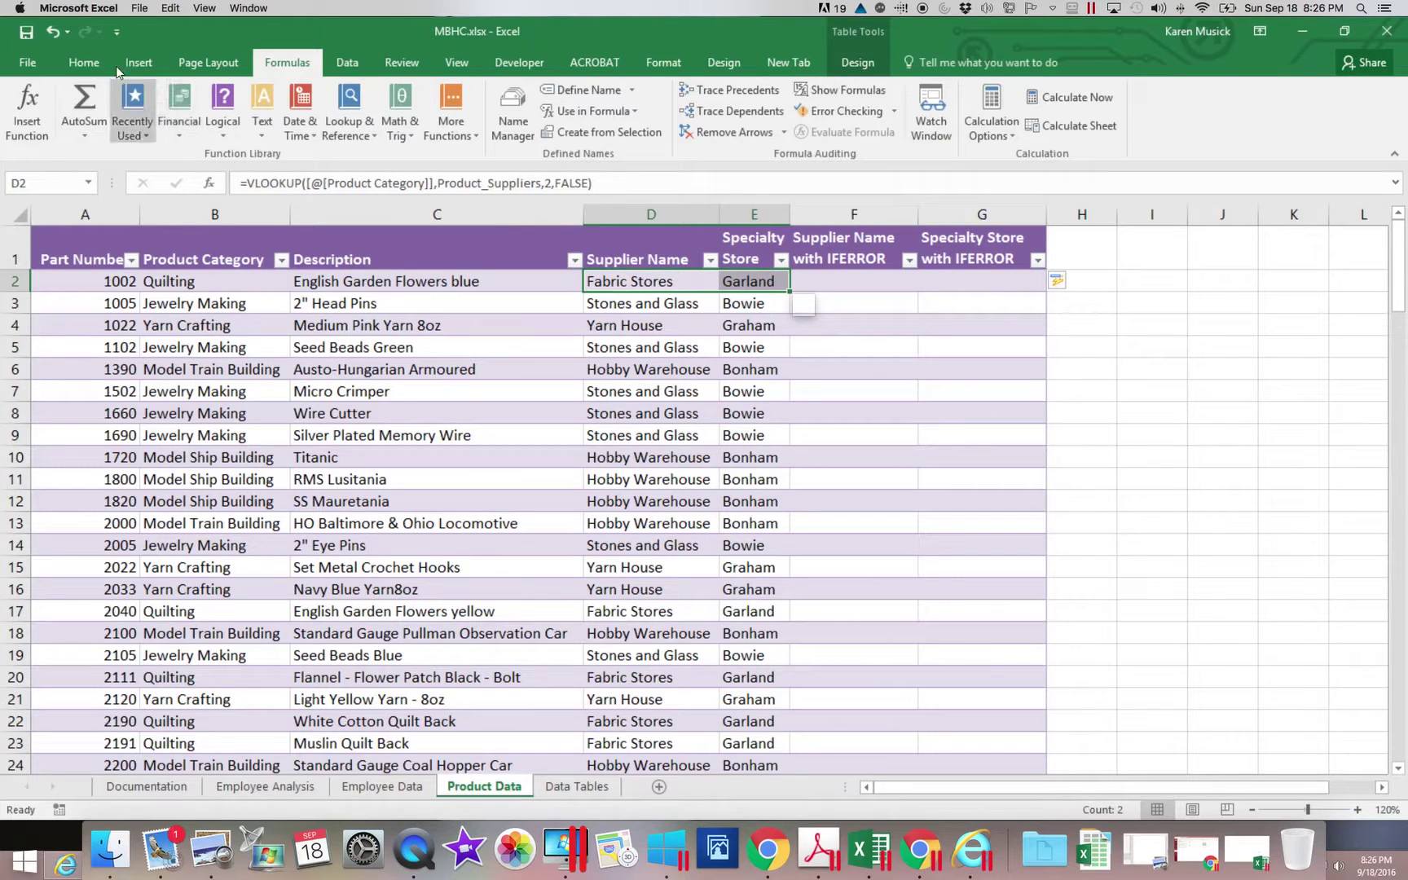
pyautogui.click(67, 63)
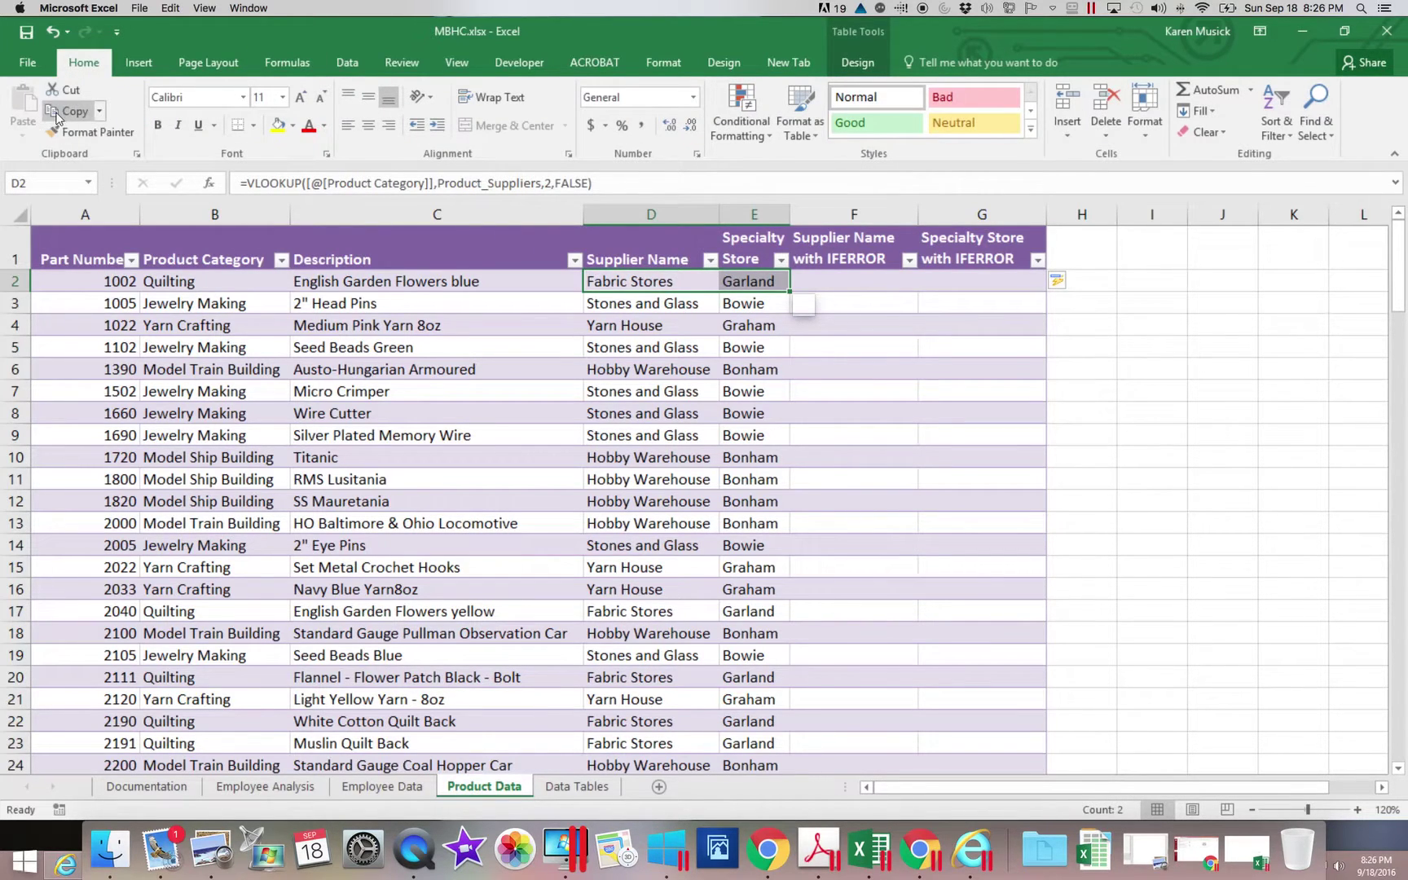
pyautogui.click(868, 278)
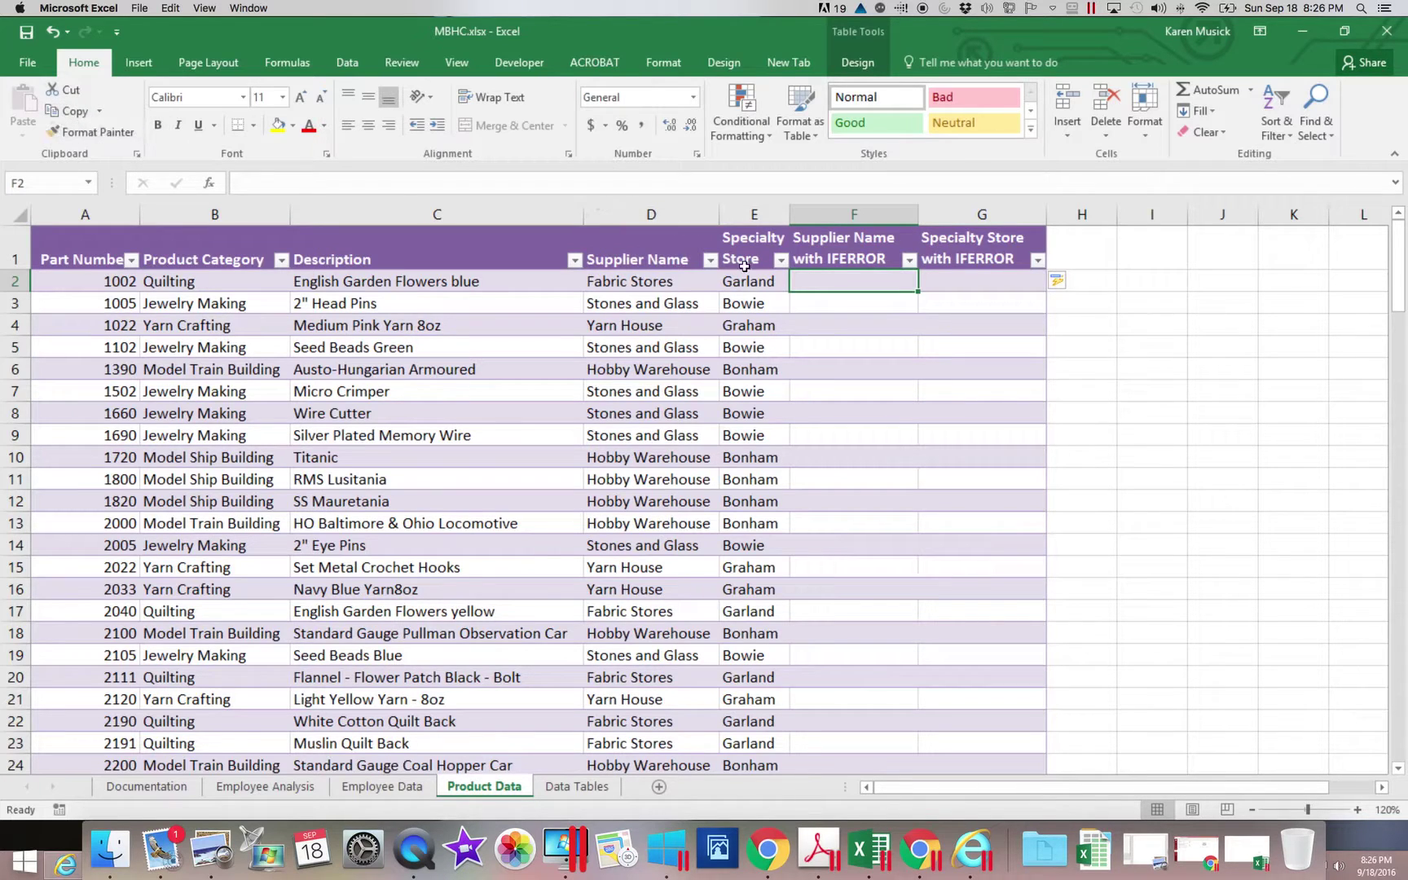
pyautogui.click(662, 283)
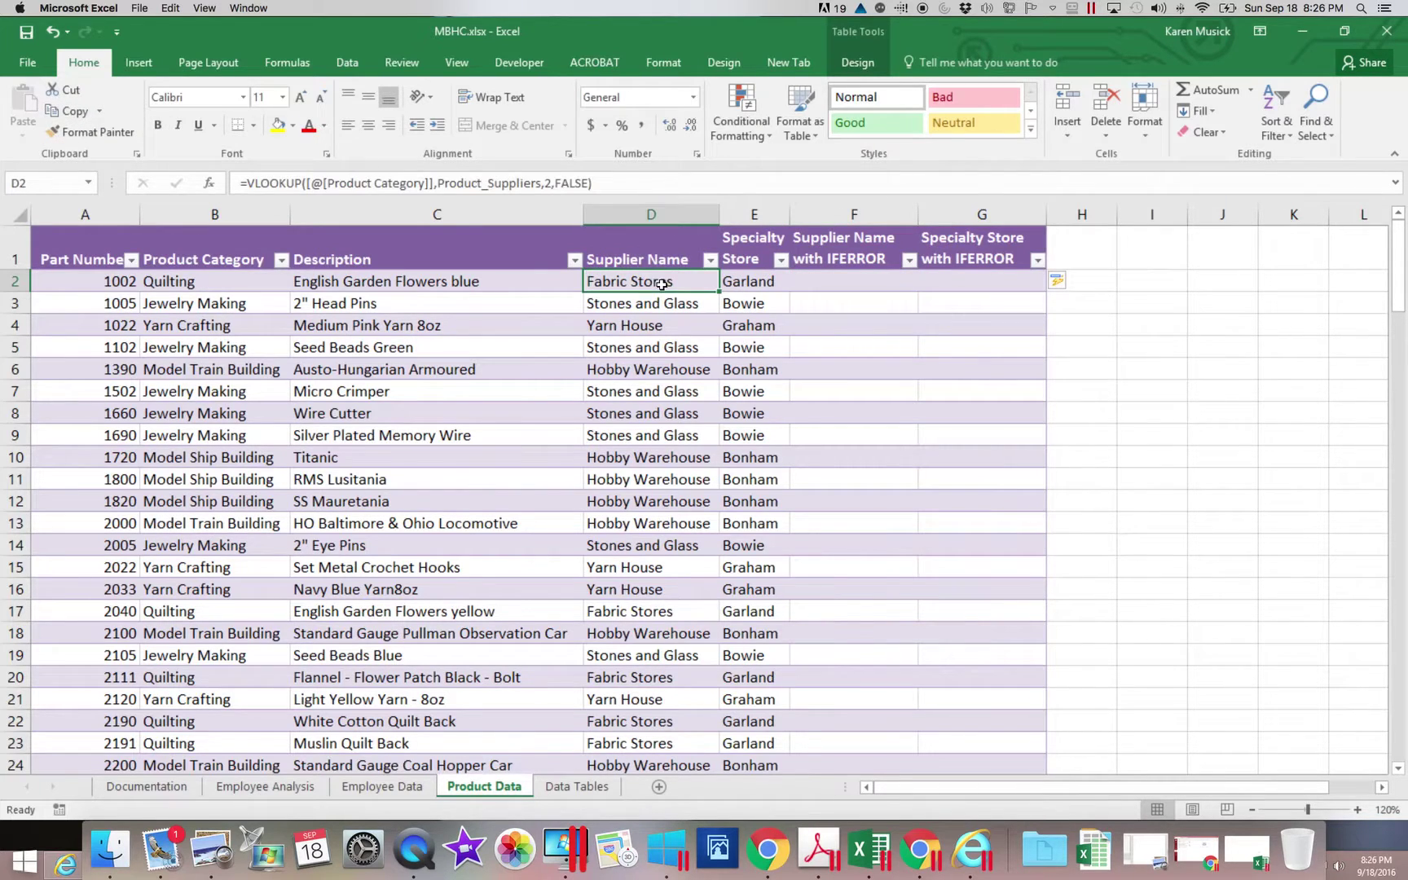
pyautogui.click(75, 114)
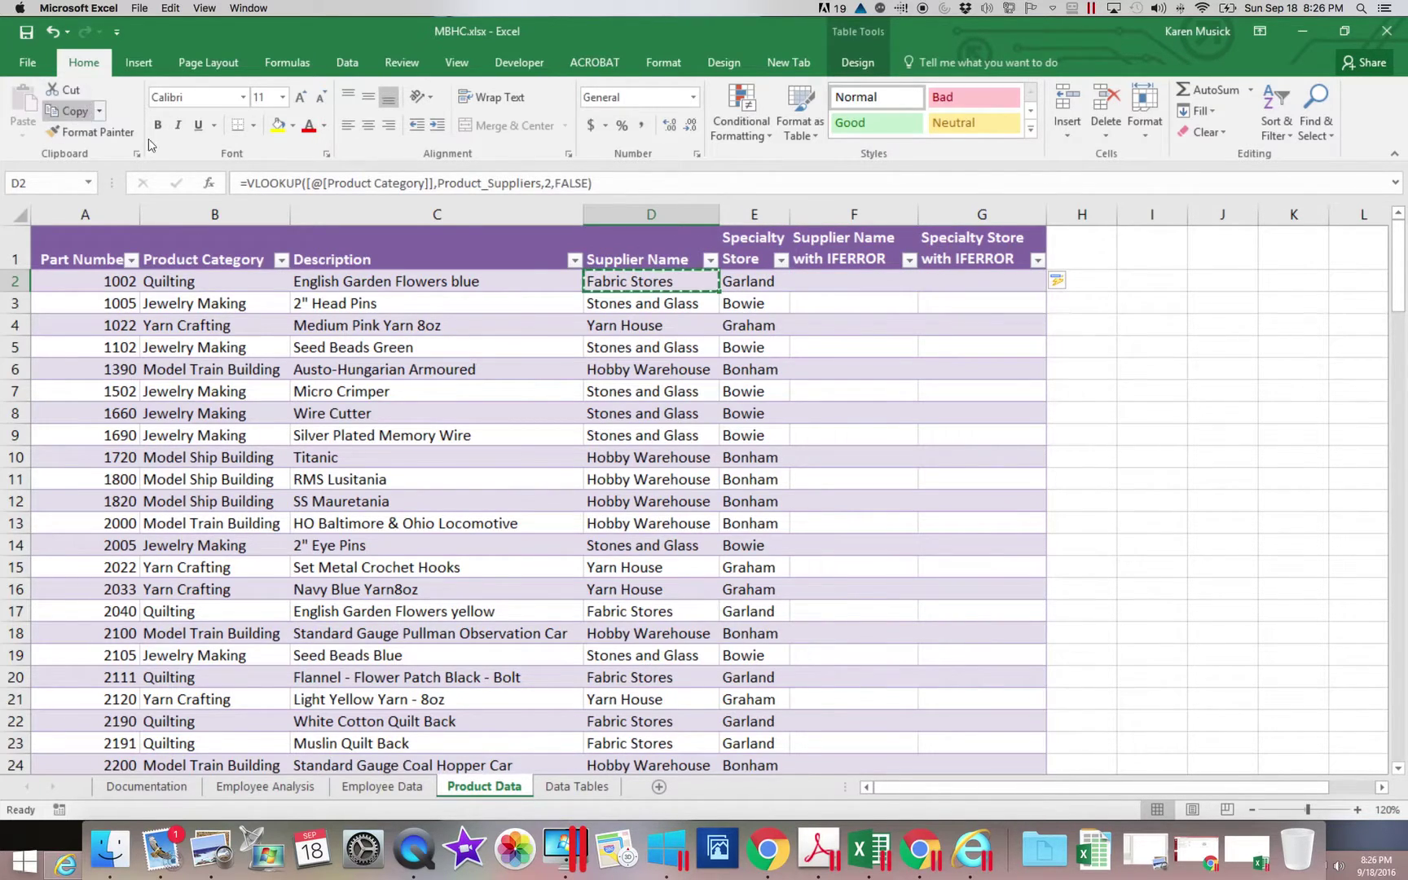
pyautogui.click(866, 283)
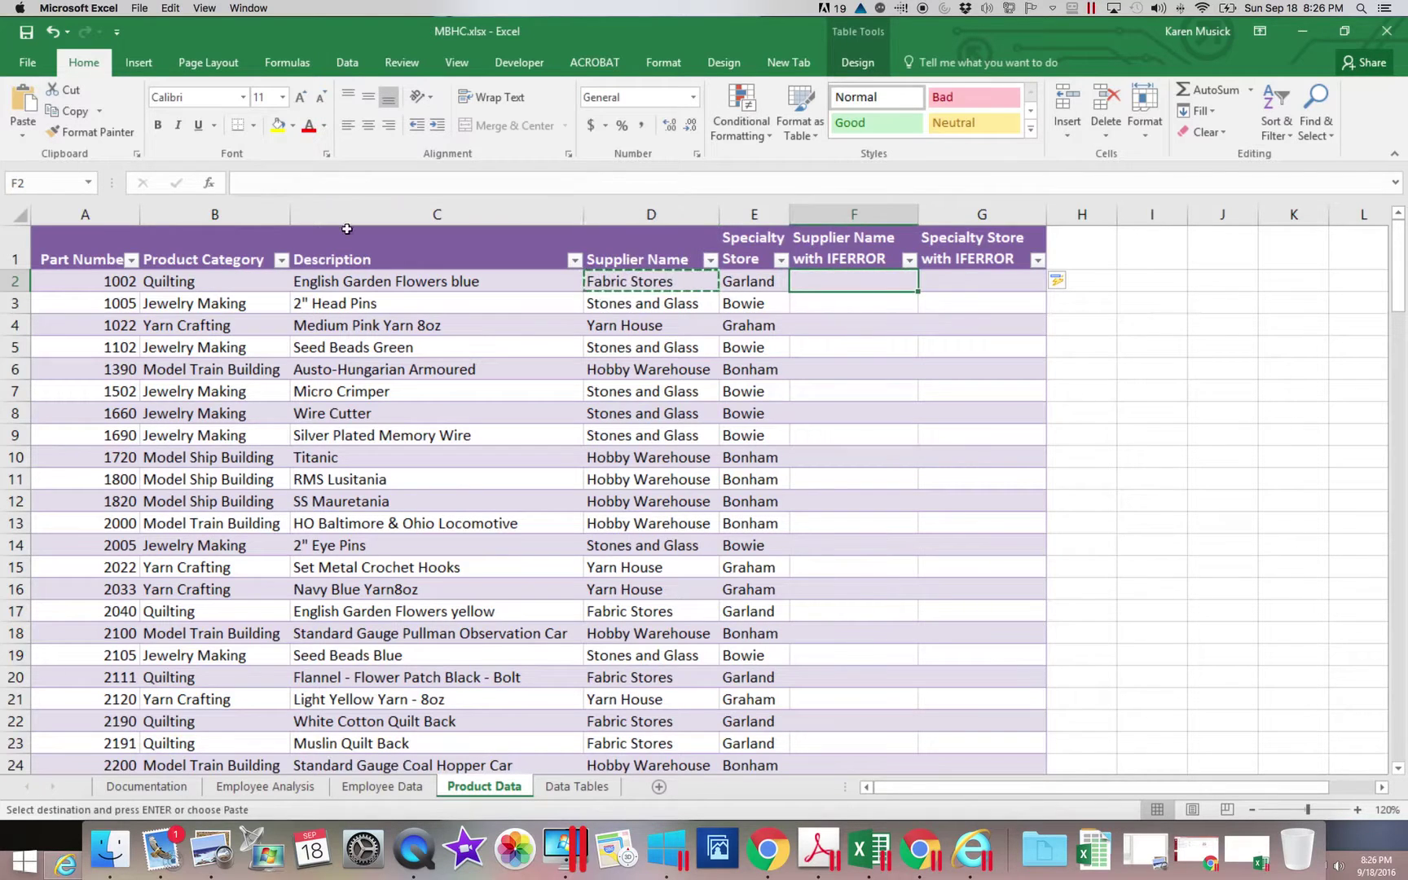
pyautogui.click(23, 106)
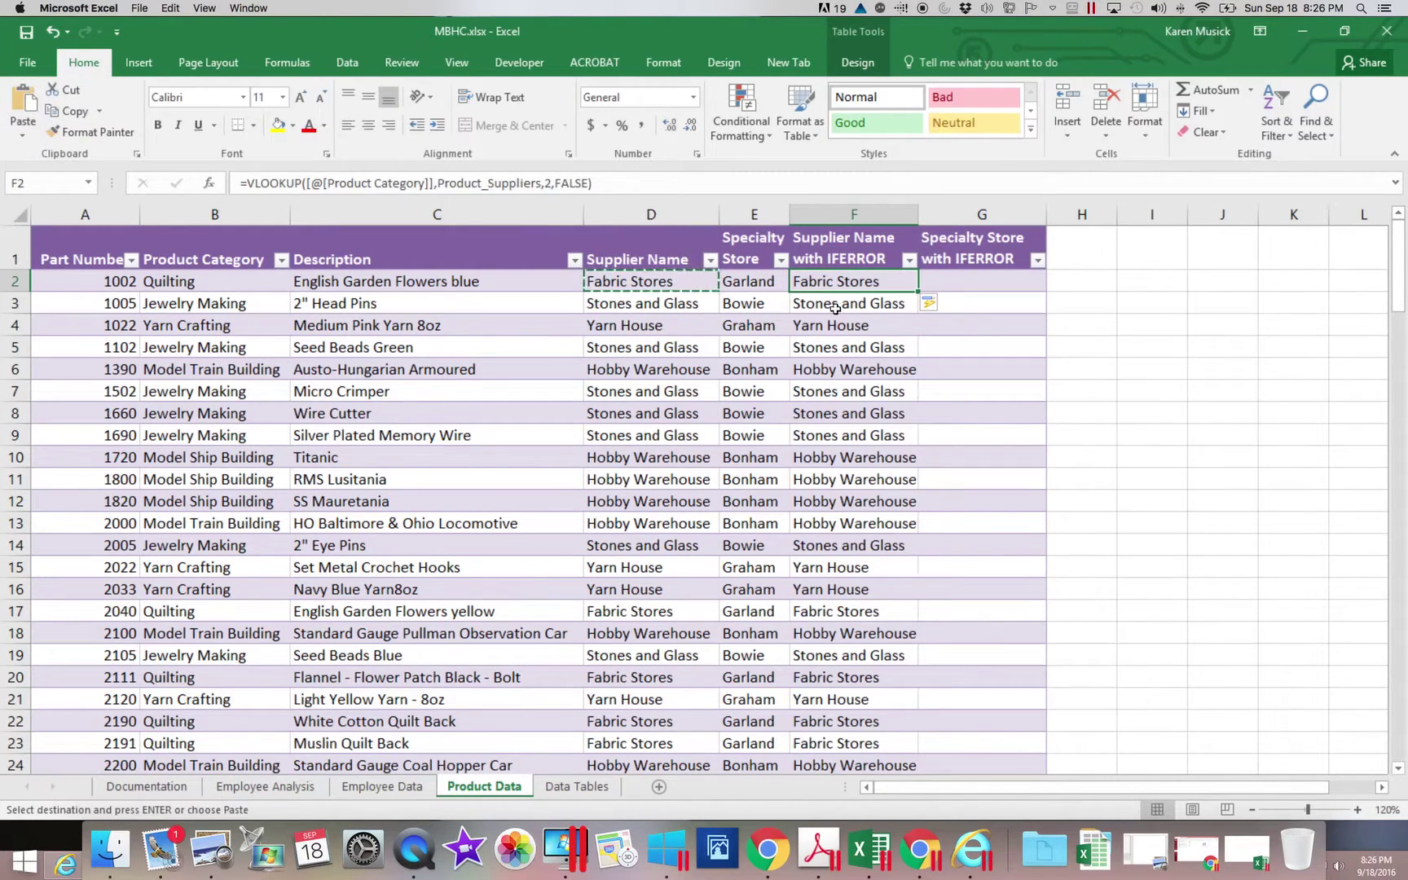
# - Copy the Specialty Store HLOOKUP formula from E2 and paste it into G2 to fill the new store column
pyautogui.click(776, 279)
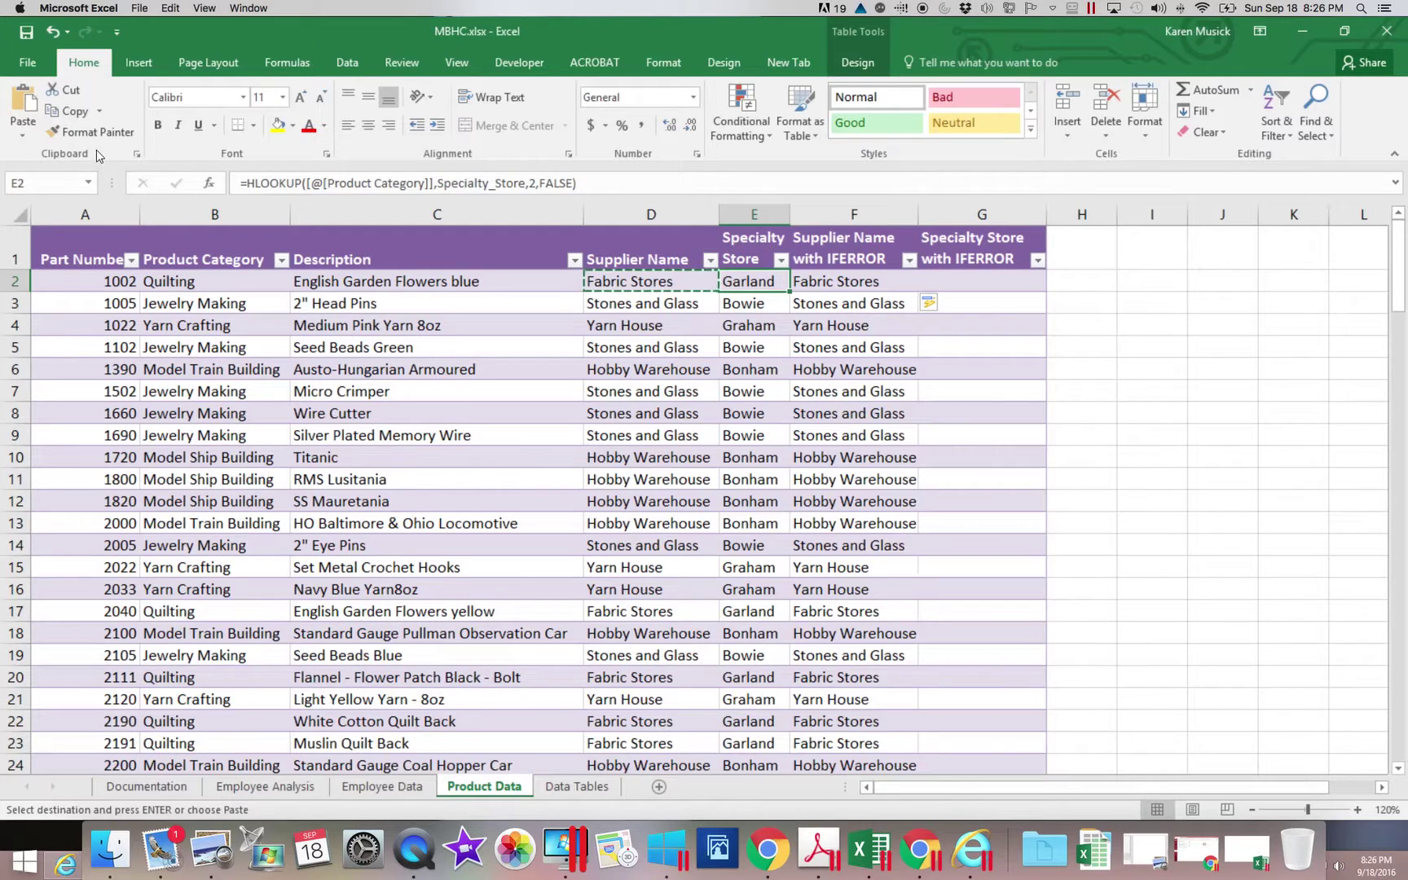
pyautogui.click(67, 111)
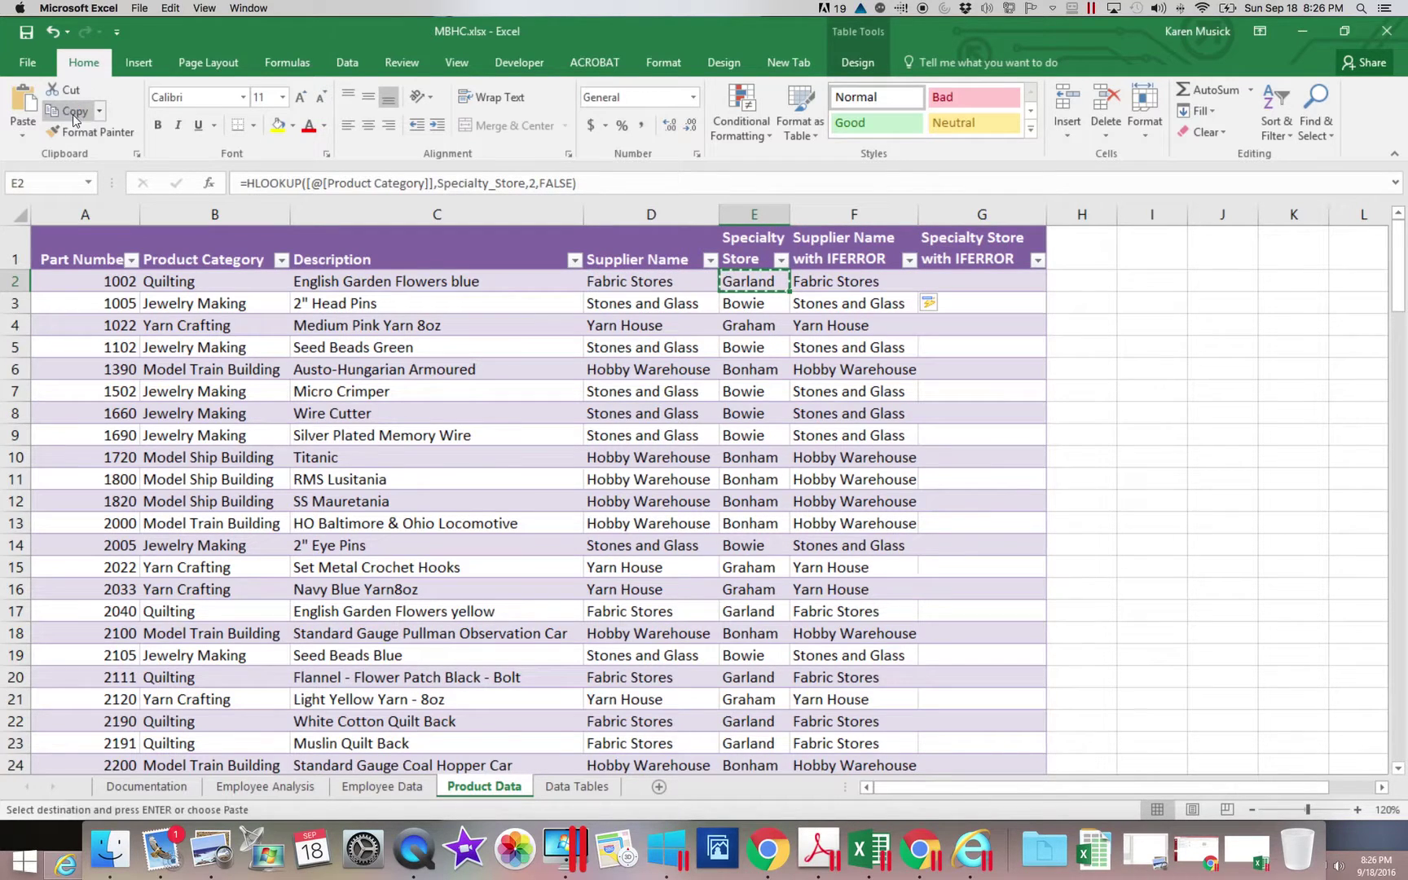
pyautogui.click(946, 287)
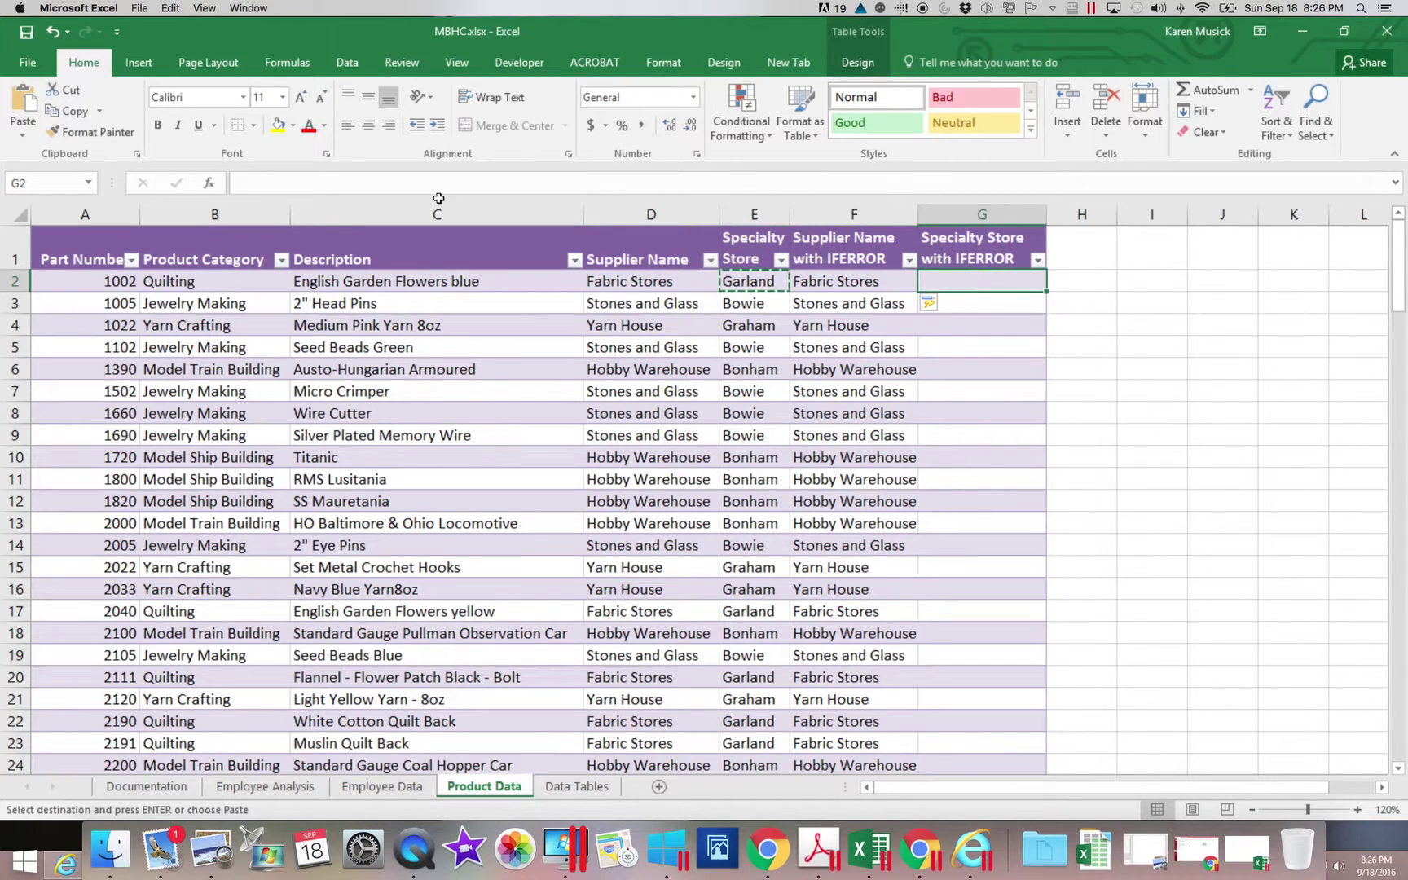
pyautogui.click(23, 104)
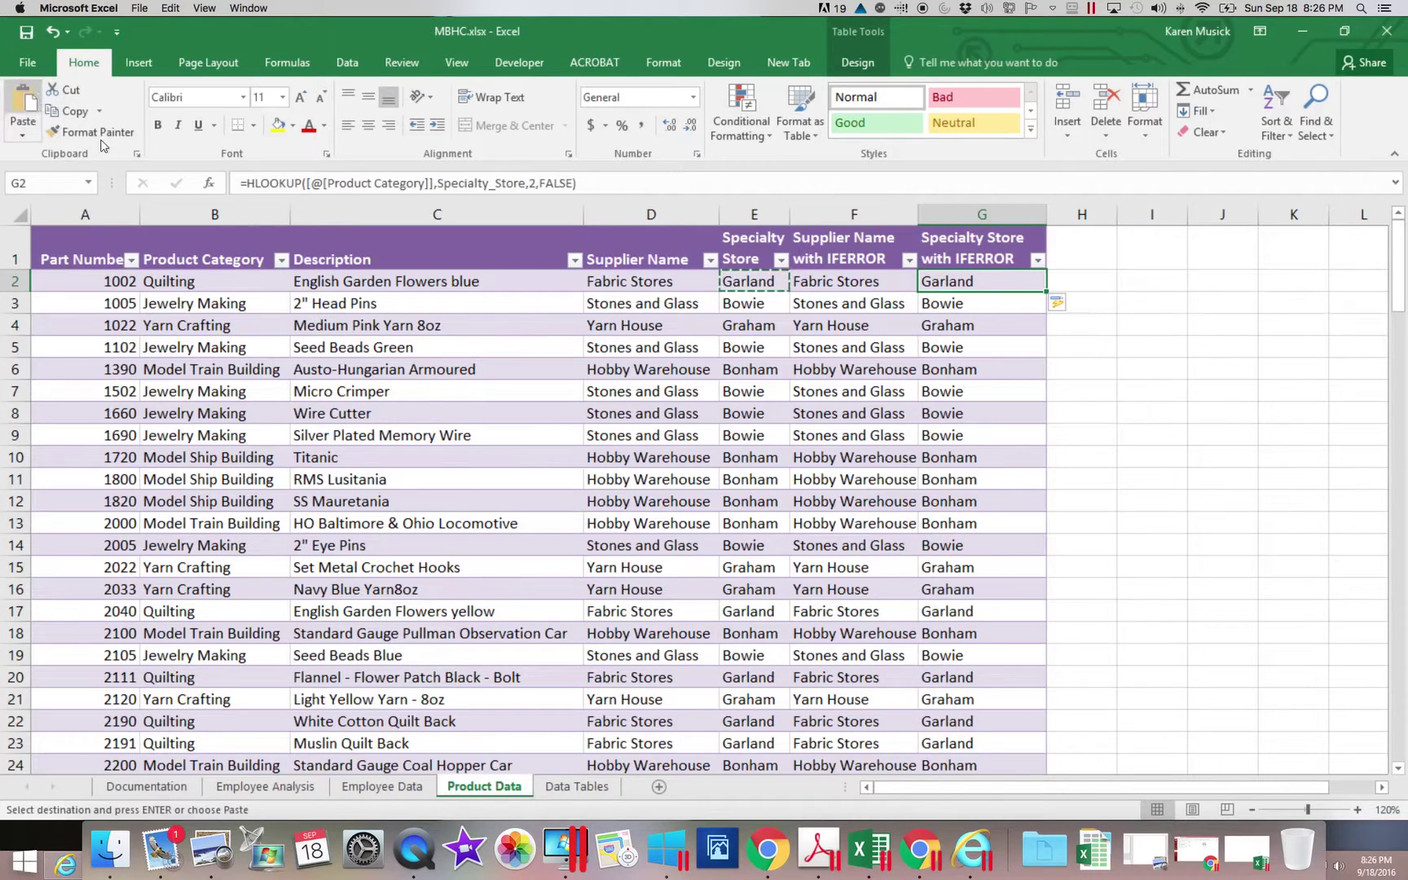
pyautogui.click(844, 285)
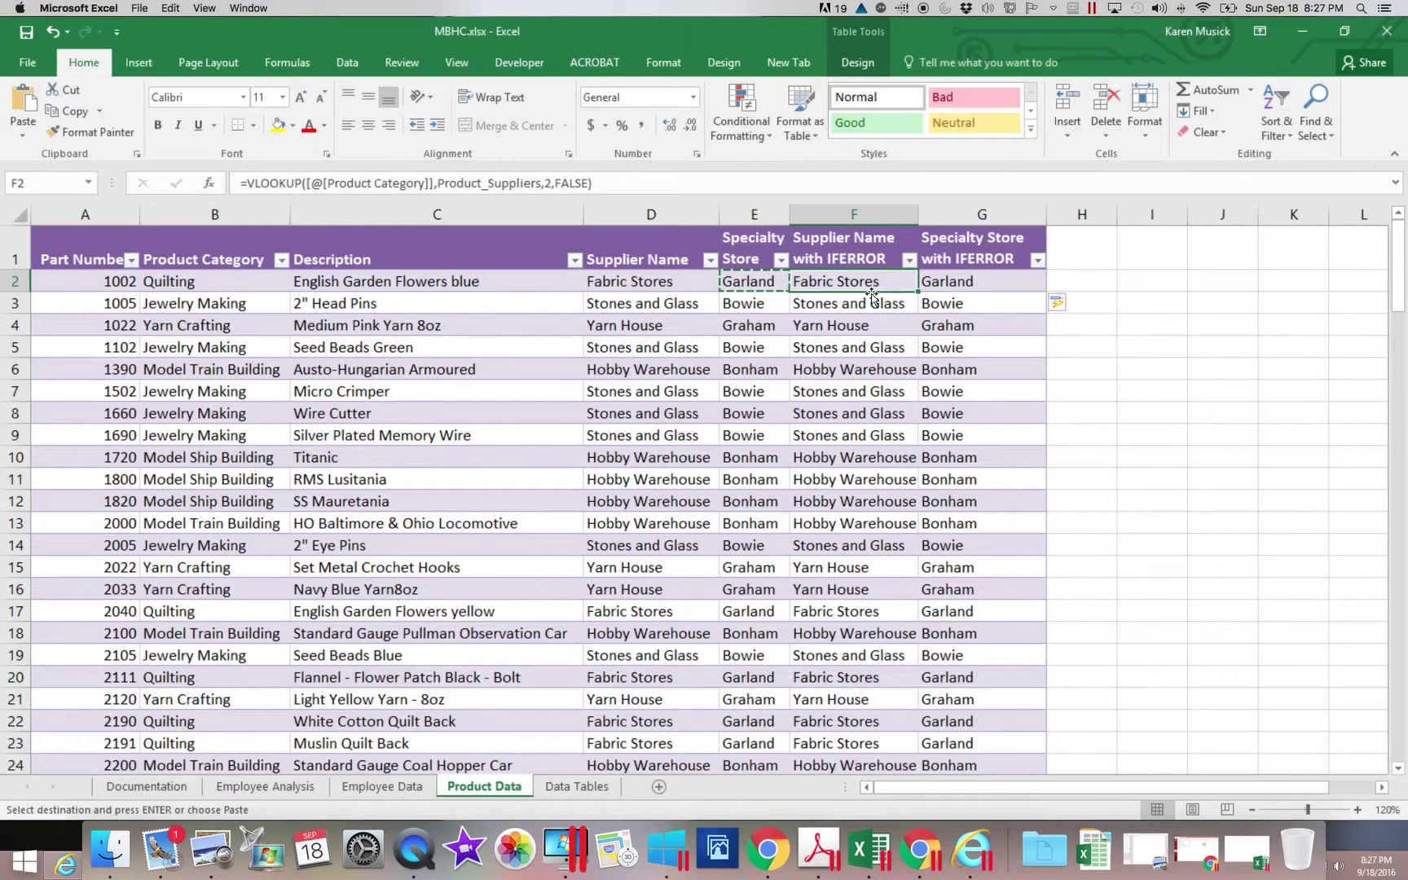
# - Compare the lookup formulas in D2, F2 and G2, and check the copied columns for #N/A in the All category row
pyautogui.click(651, 285)
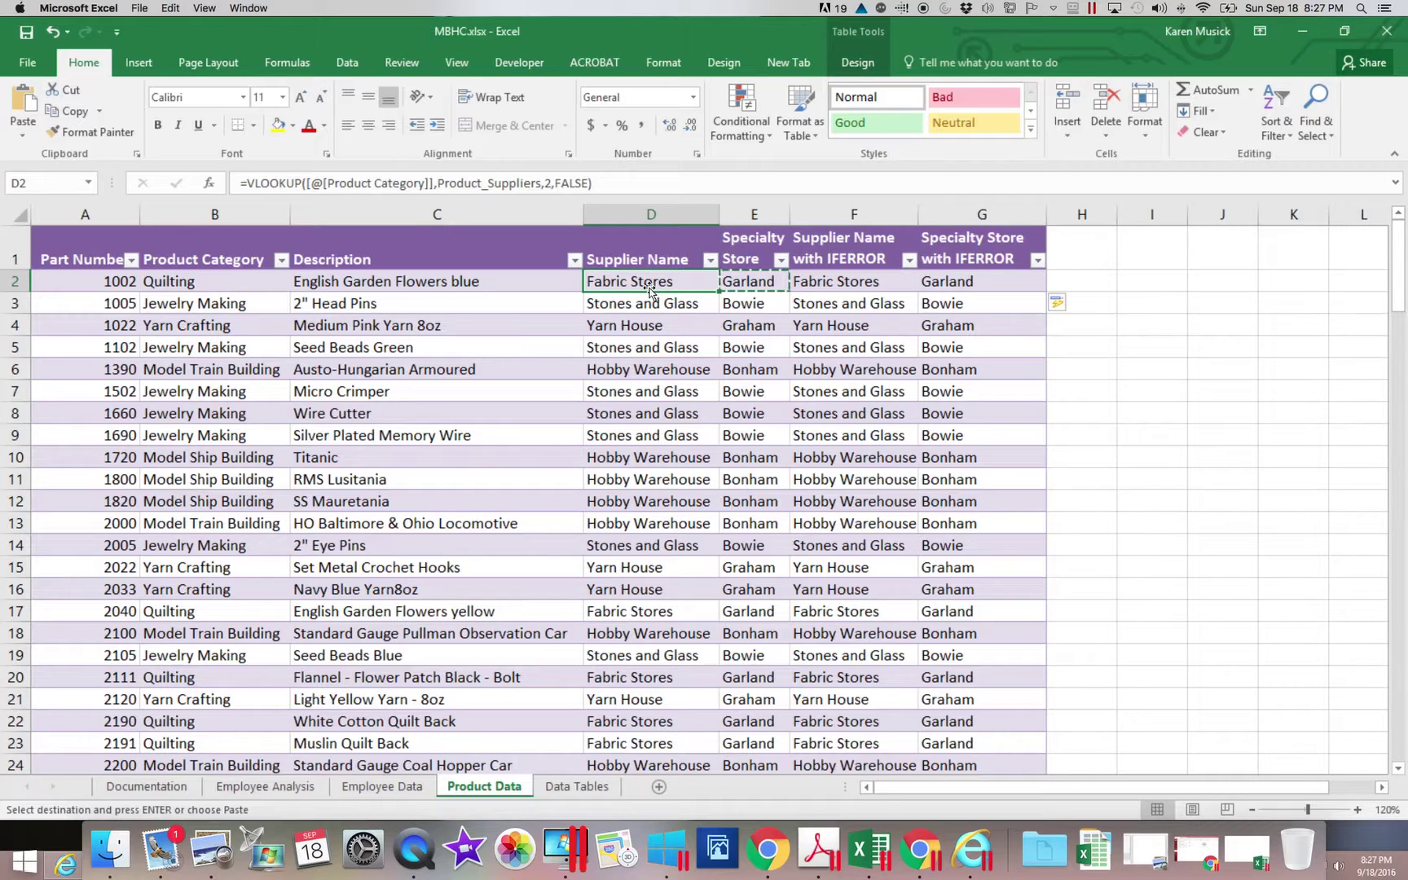
pyautogui.click(857, 284)
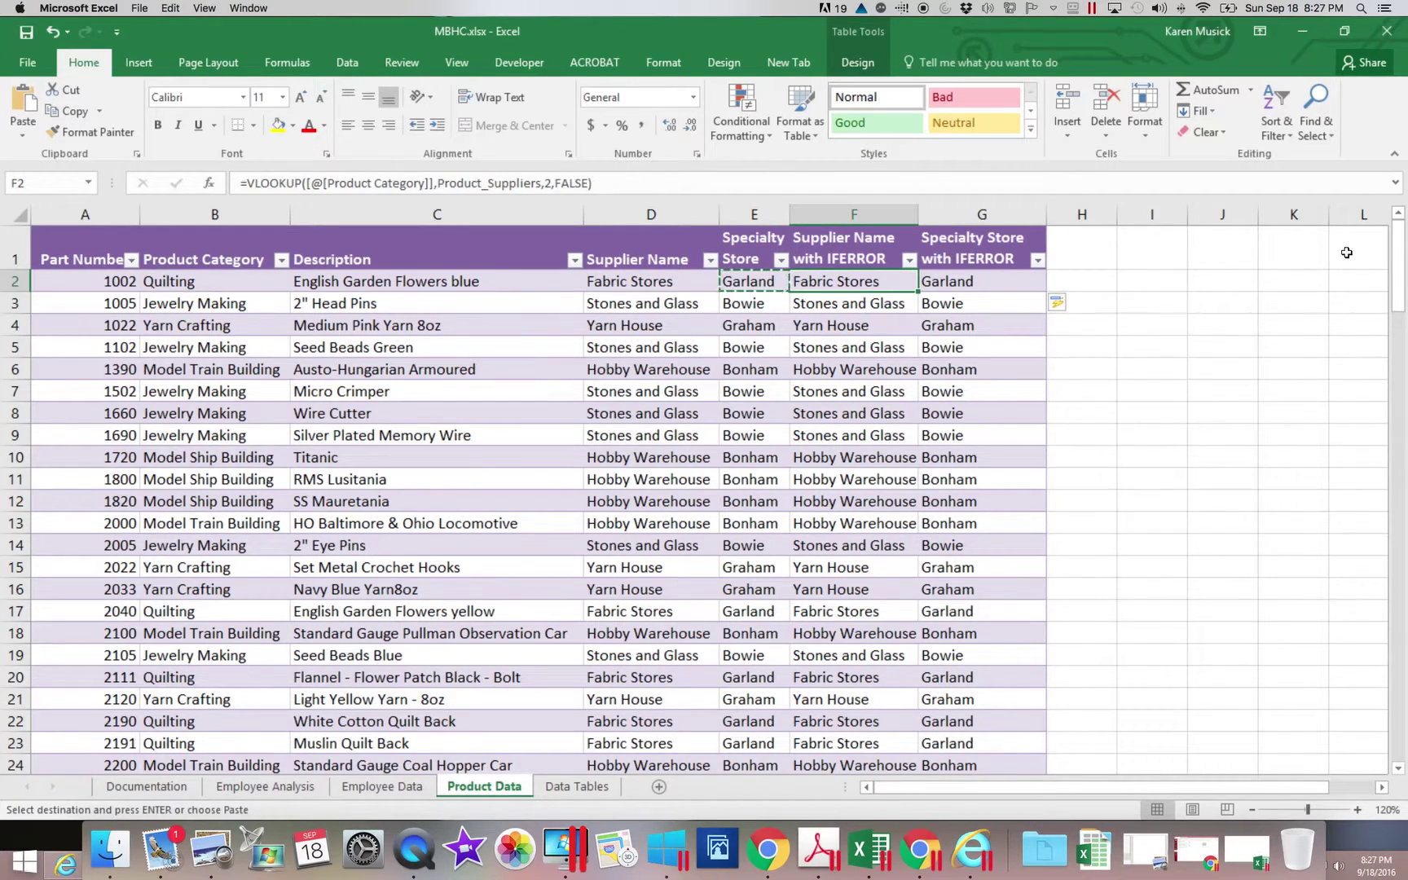
pyautogui.moveTo(1404, 276); pyautogui.dragTo(1193, 459)
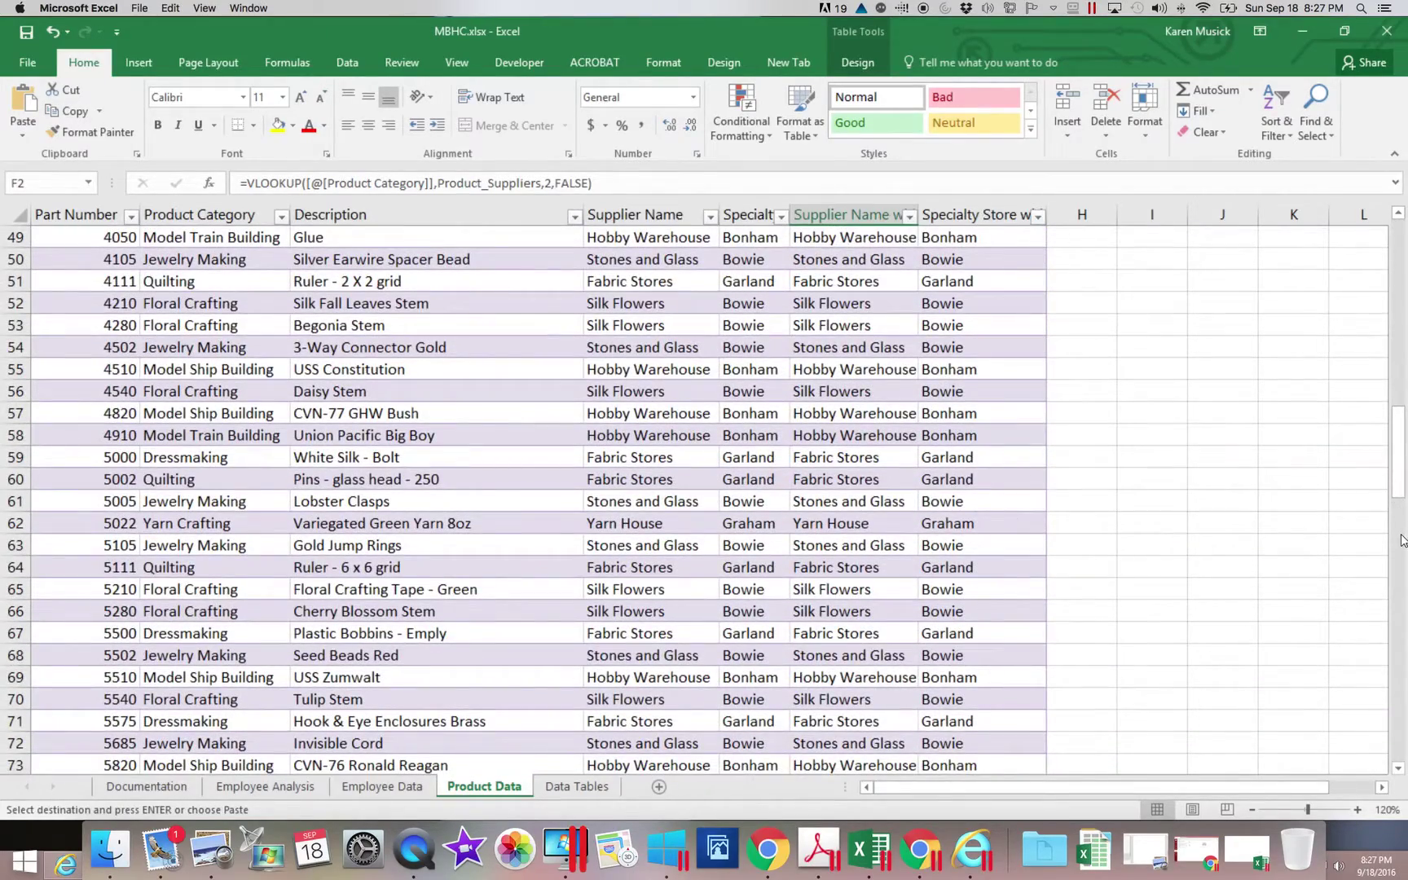
pyautogui.click(1402, 540)
pyautogui.moveTo(1396, 522); pyautogui.dragTo(1403, 405)
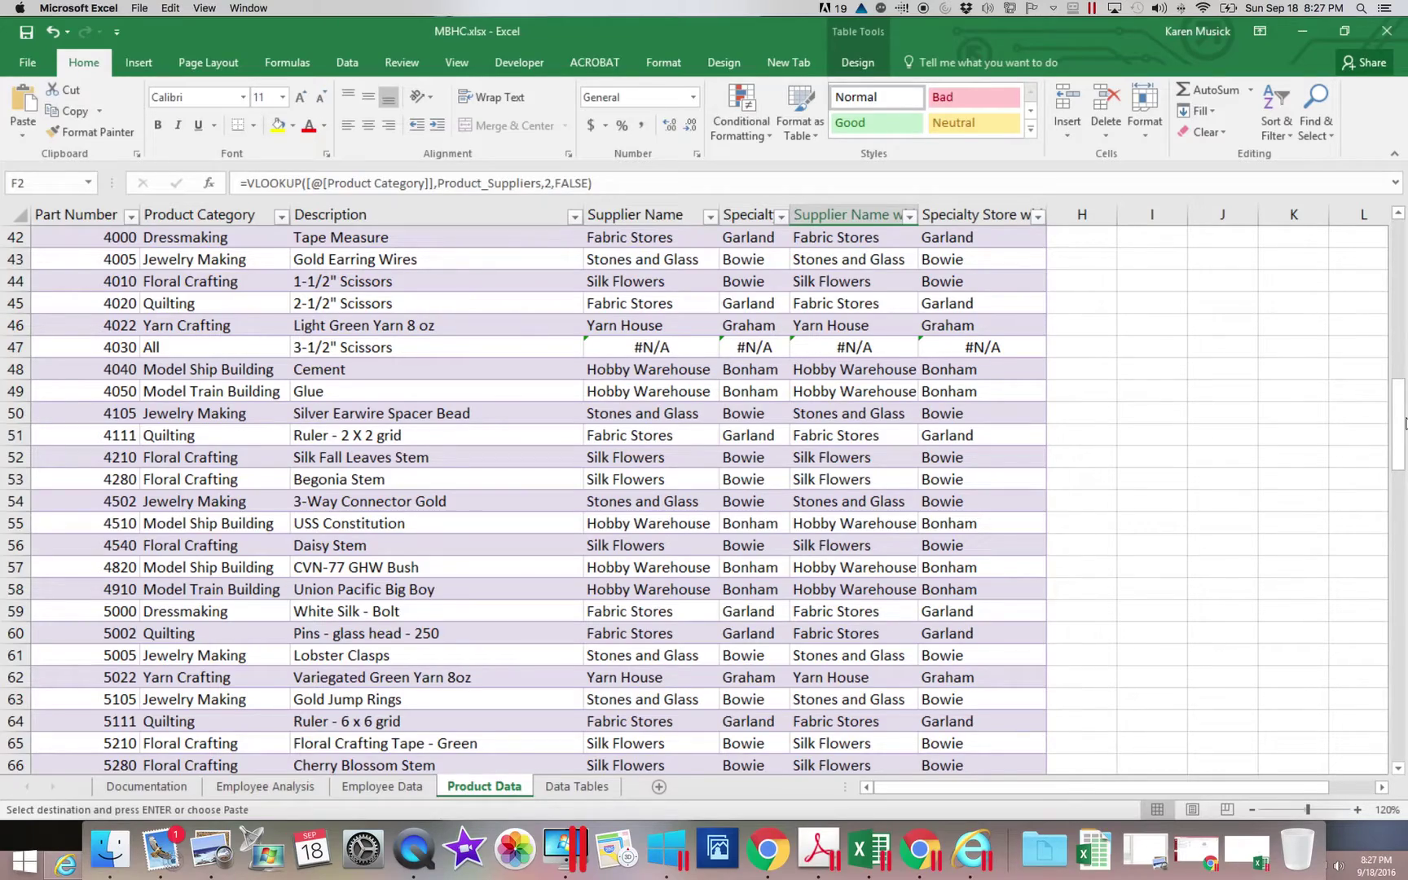
pyautogui.moveTo(1402, 426); pyautogui.dragTo(1397, 224)
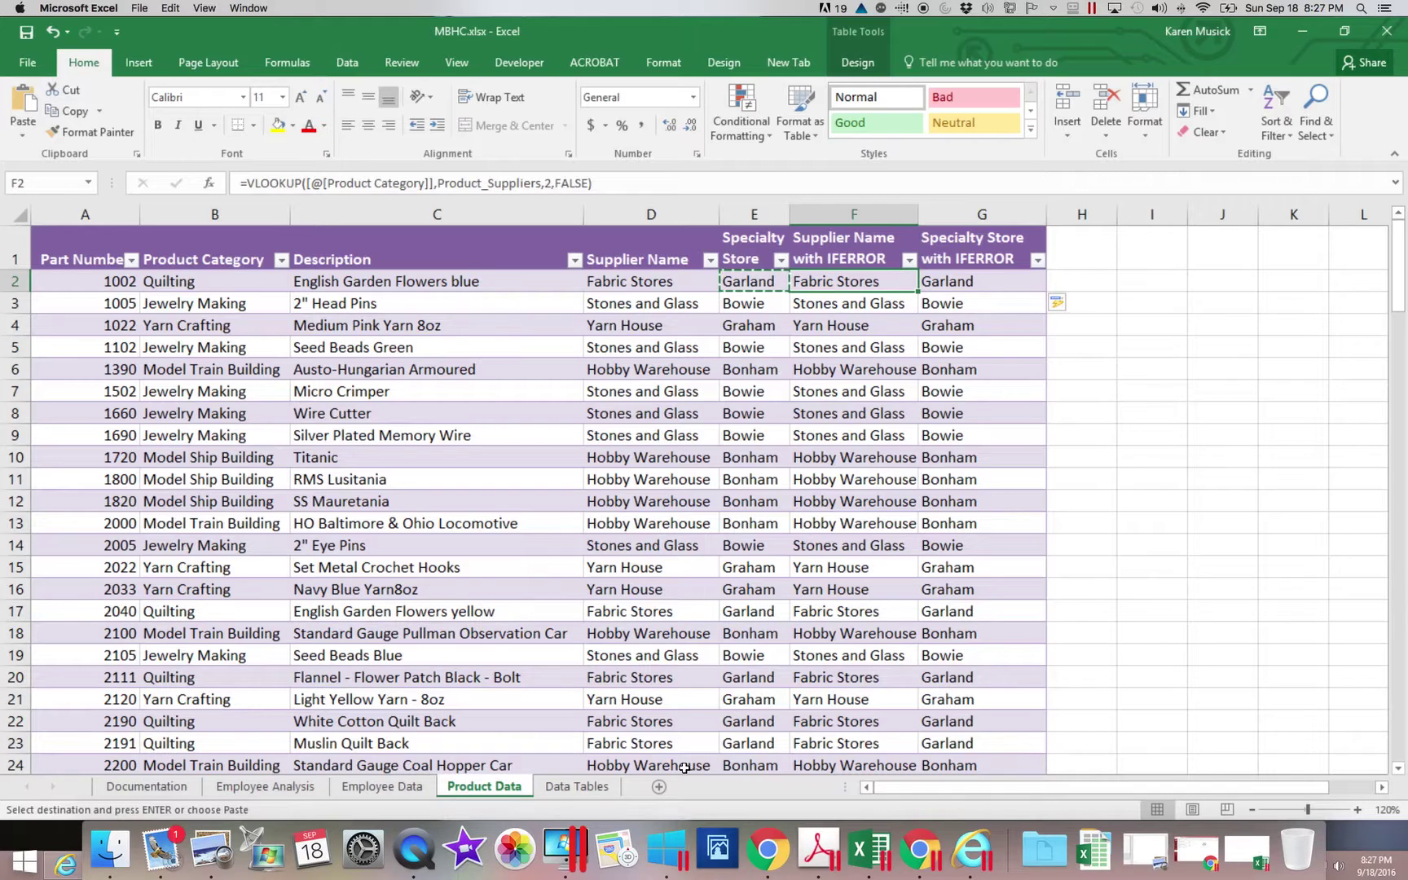
pyautogui.click(984, 283)
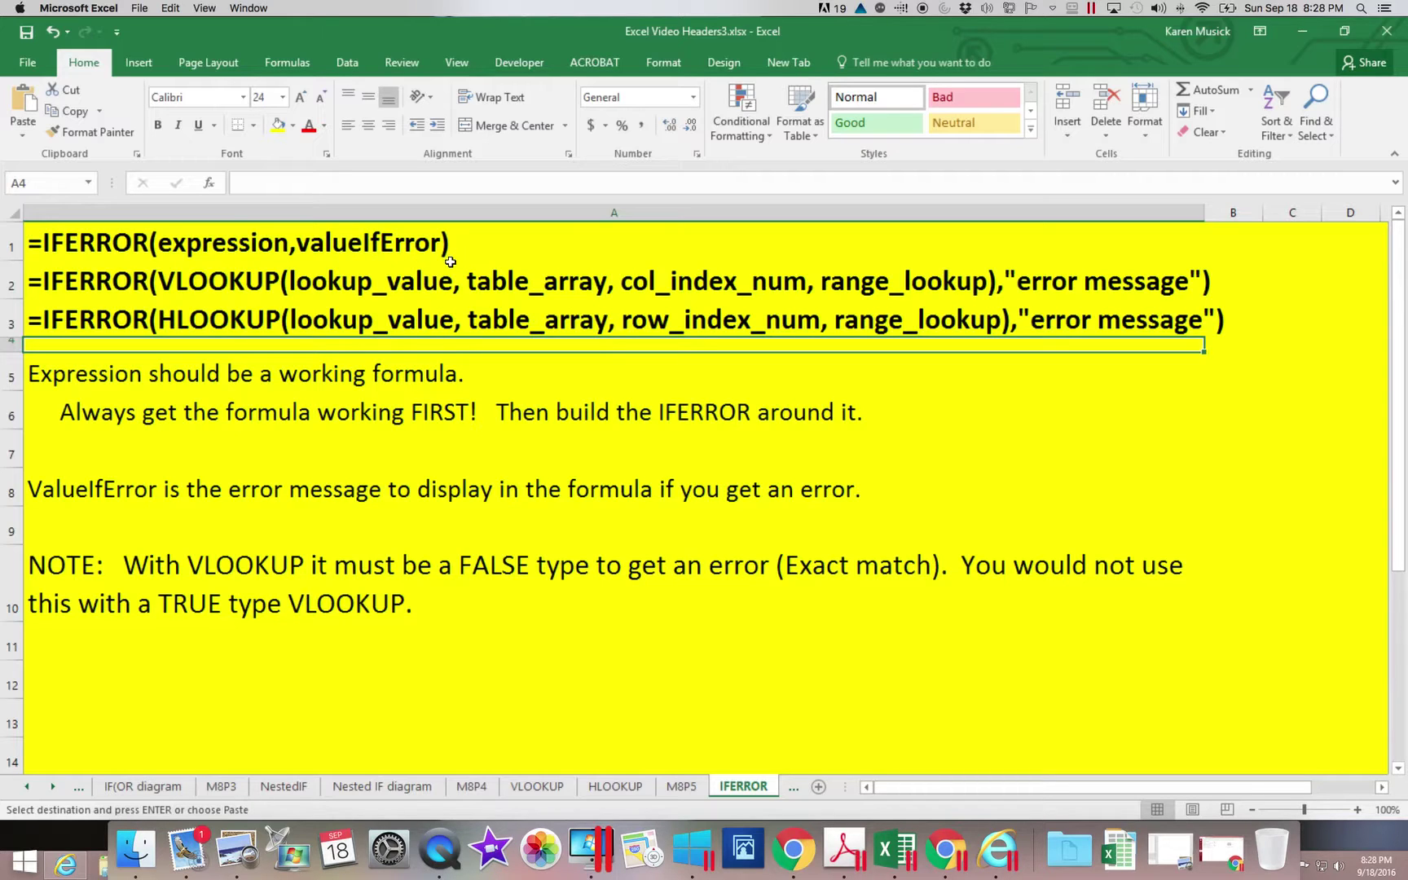
# - Review the IFERROR syntax notes in Excel Video Headers3.xlsx and return to the MBHC.xlsx workbook
pyautogui.hscroll(5, 1123, 352)
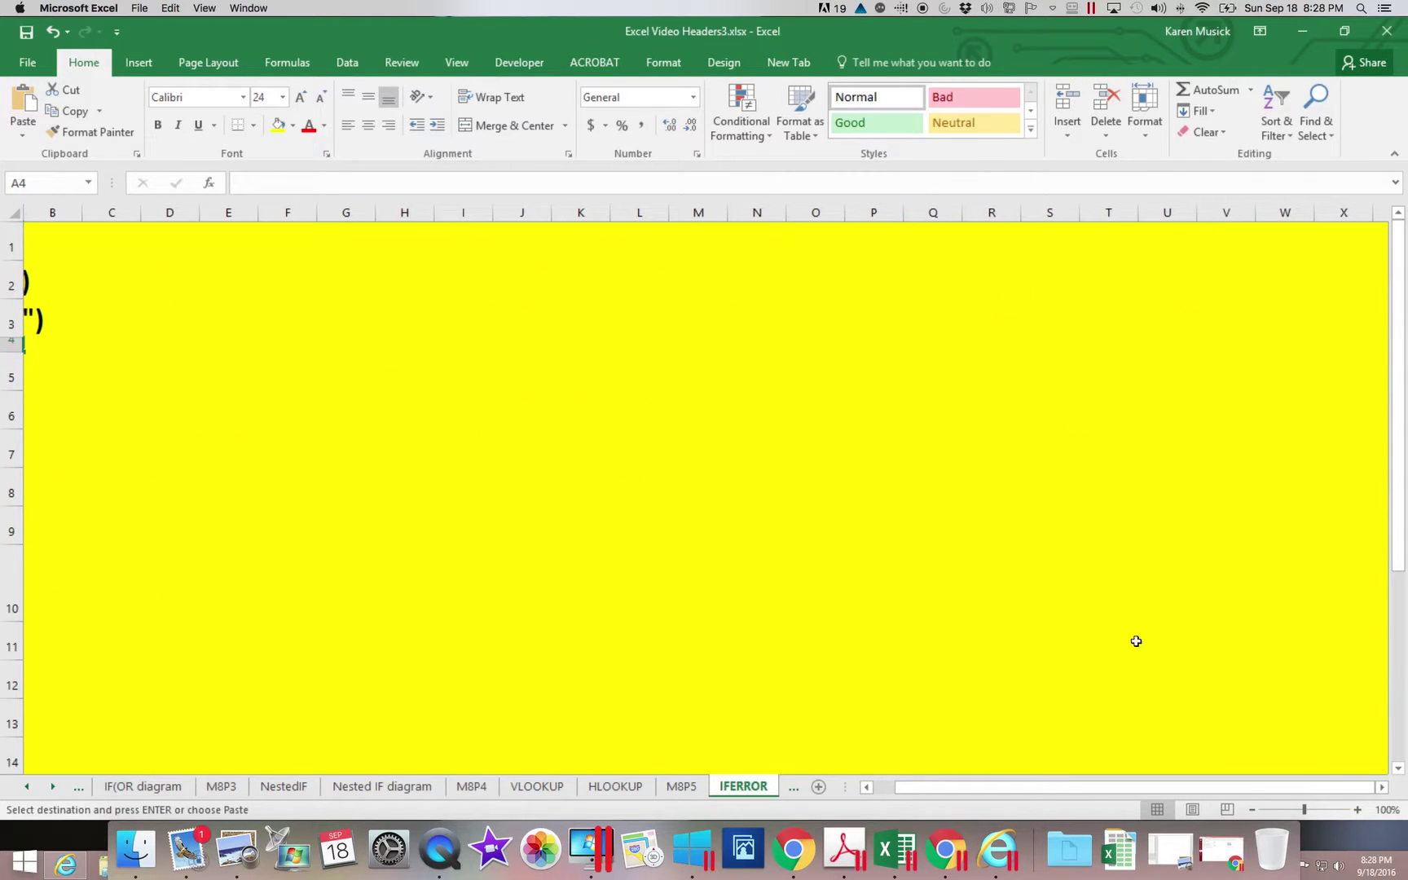
pyautogui.moveTo(1027, 786); pyautogui.dragTo(930, 785)
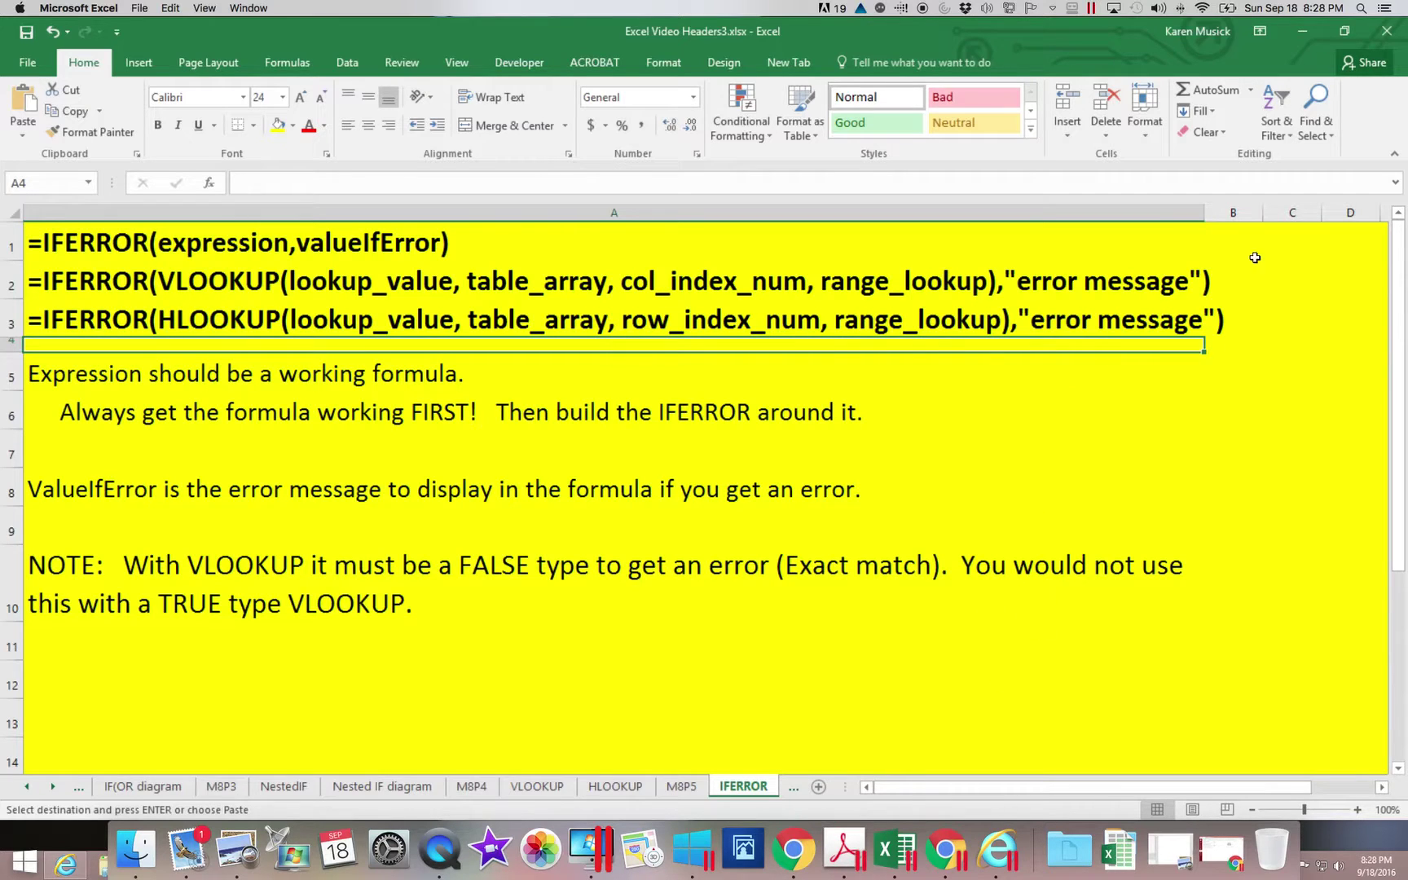
pyautogui.click(1300, 34)
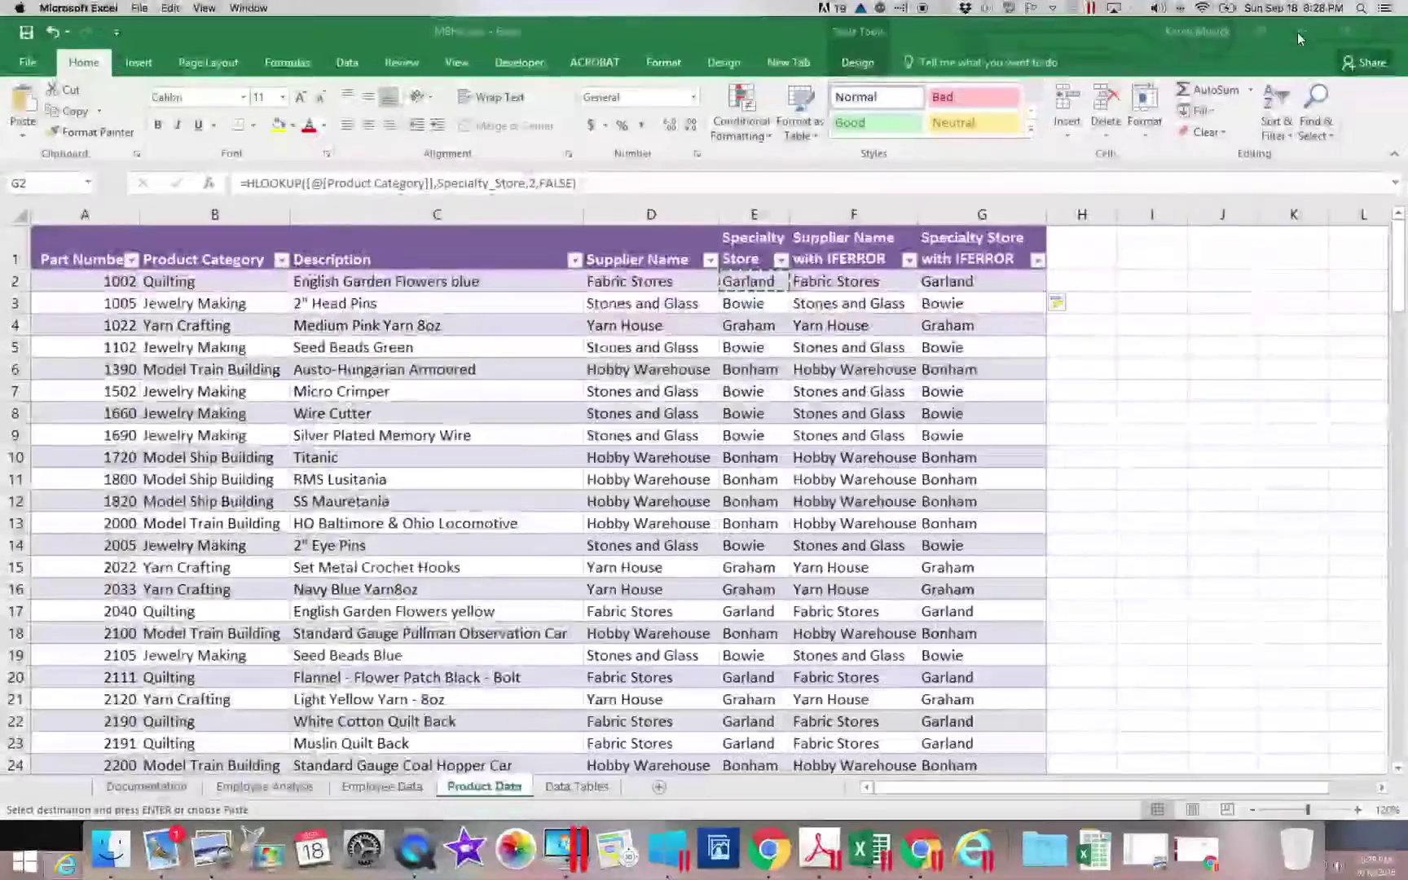
# - Insert IFERROR( in front of VLOOKUP in the F2 formula
pyautogui.click(862, 282)
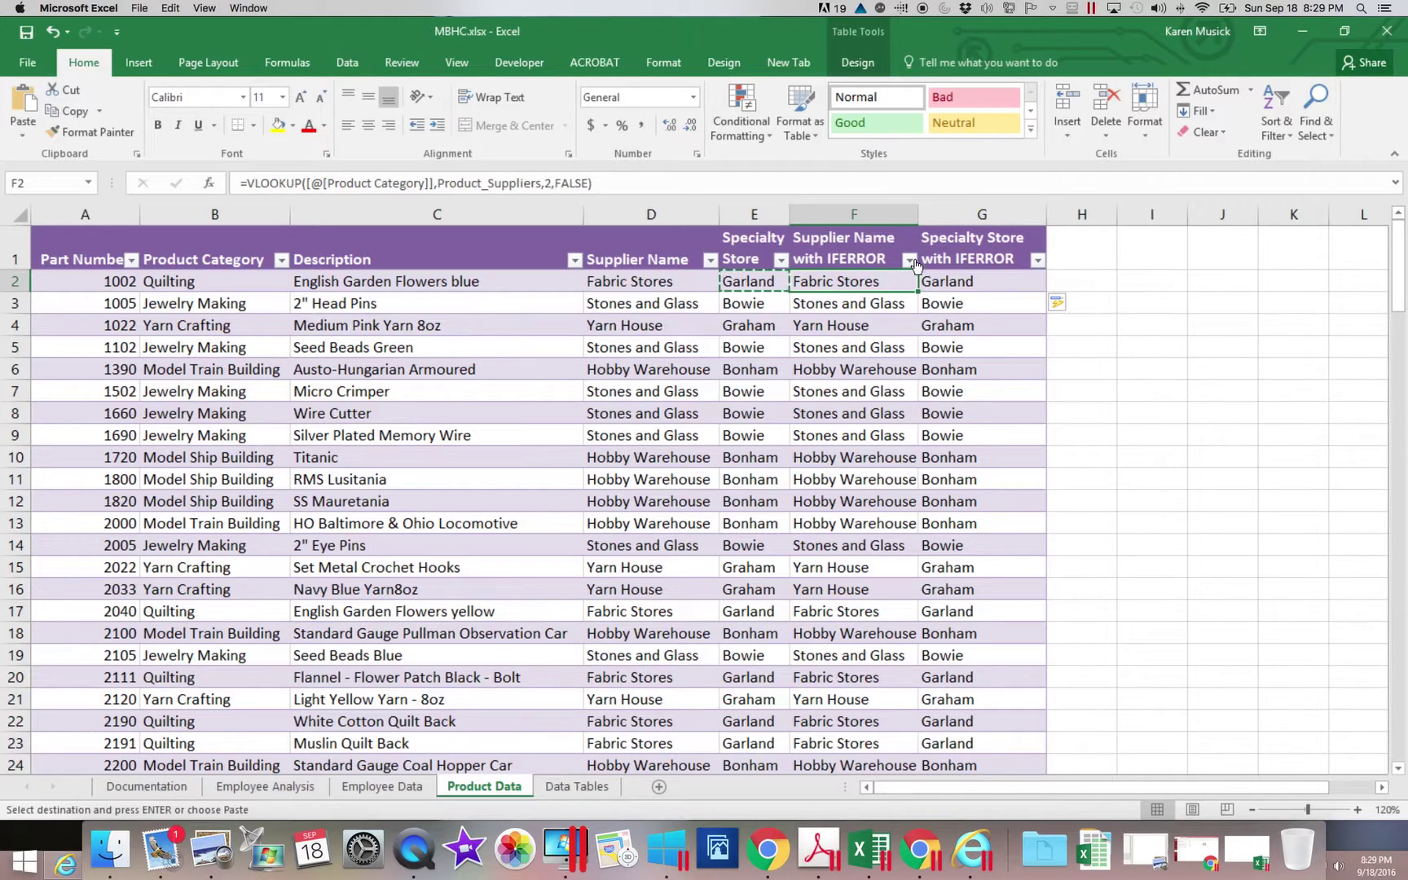
pyautogui.click(248, 183)
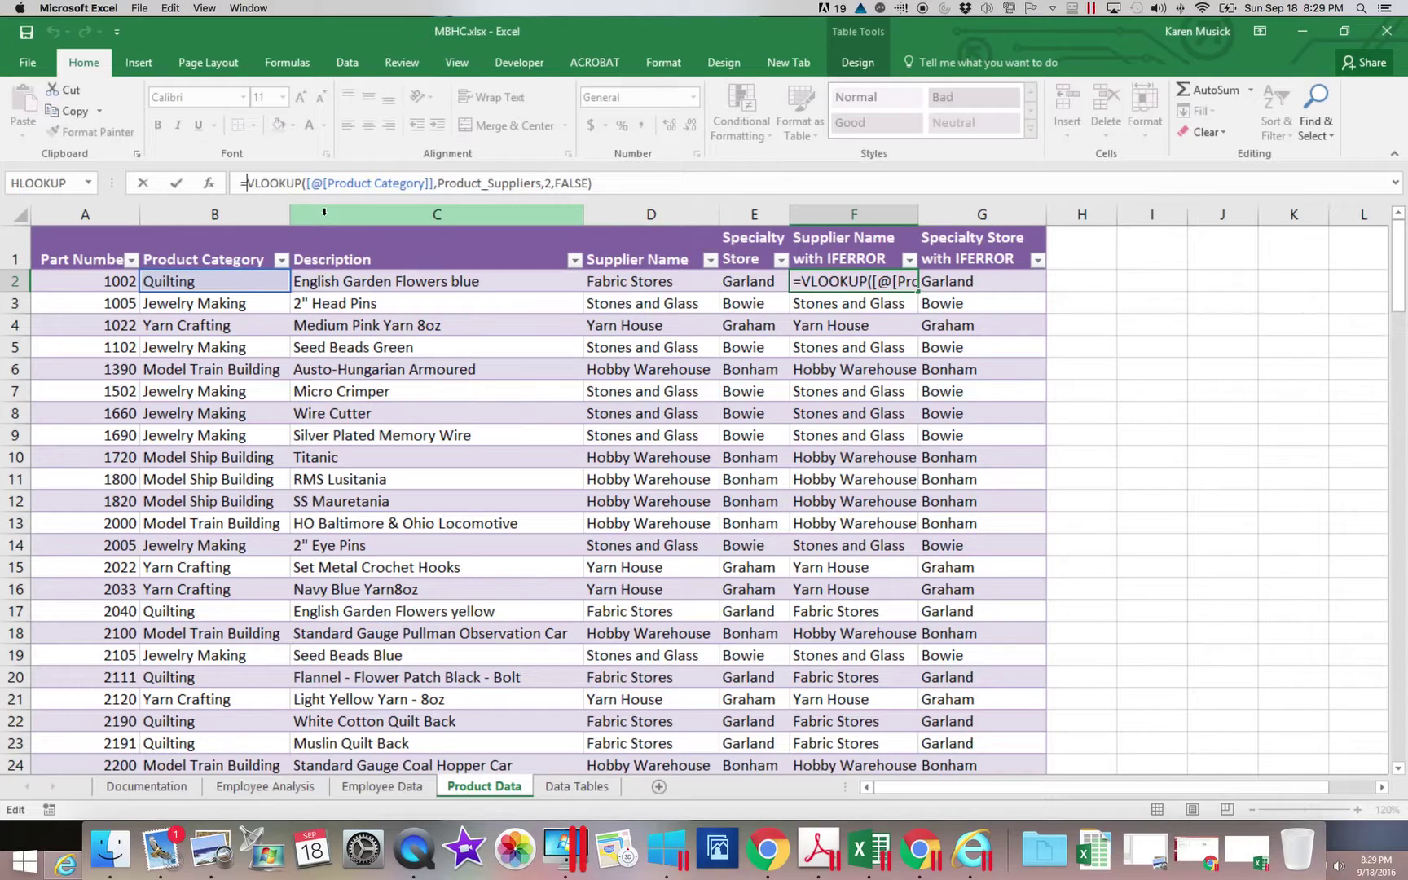
pyautogui.write('IFER')
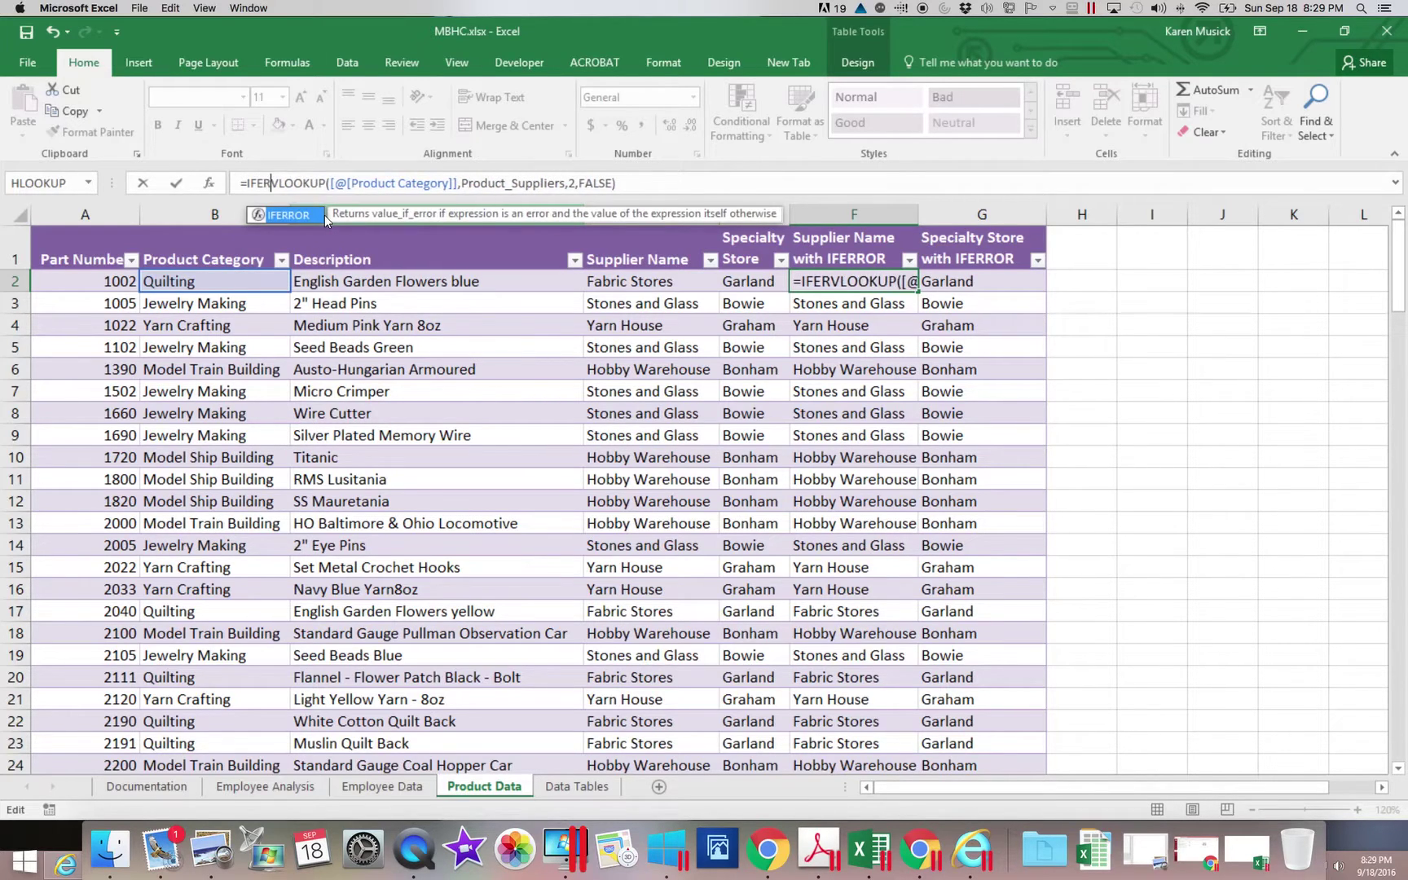
pyautogui.write('ROR')
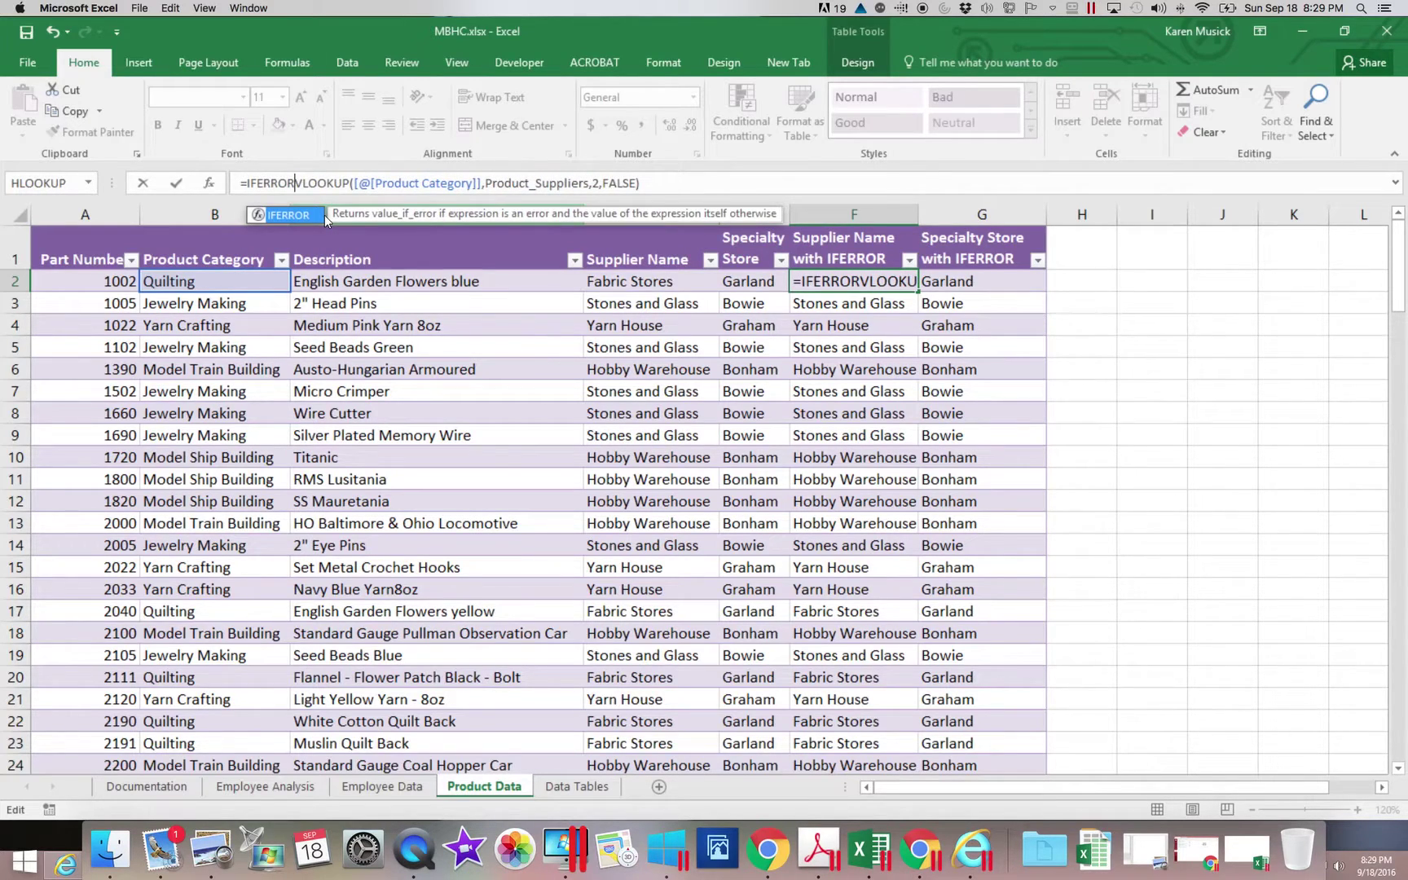
pyautogui.write('(')
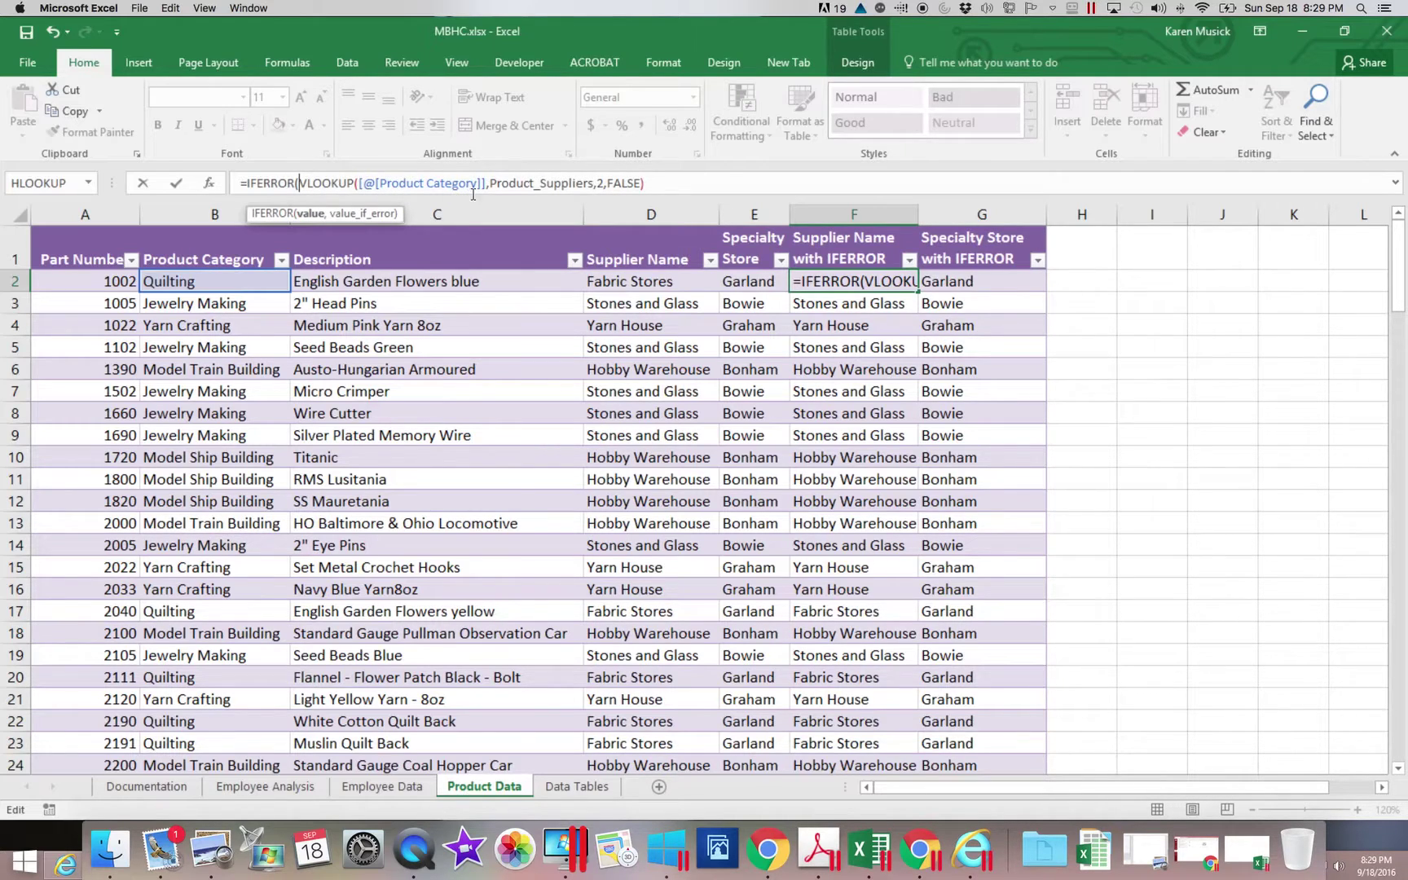
# - Complete the F2 formula with "Various" as the value if error, and check the supplier column at the All category row
pyautogui.click(681, 185)
pyautogui.write(',')
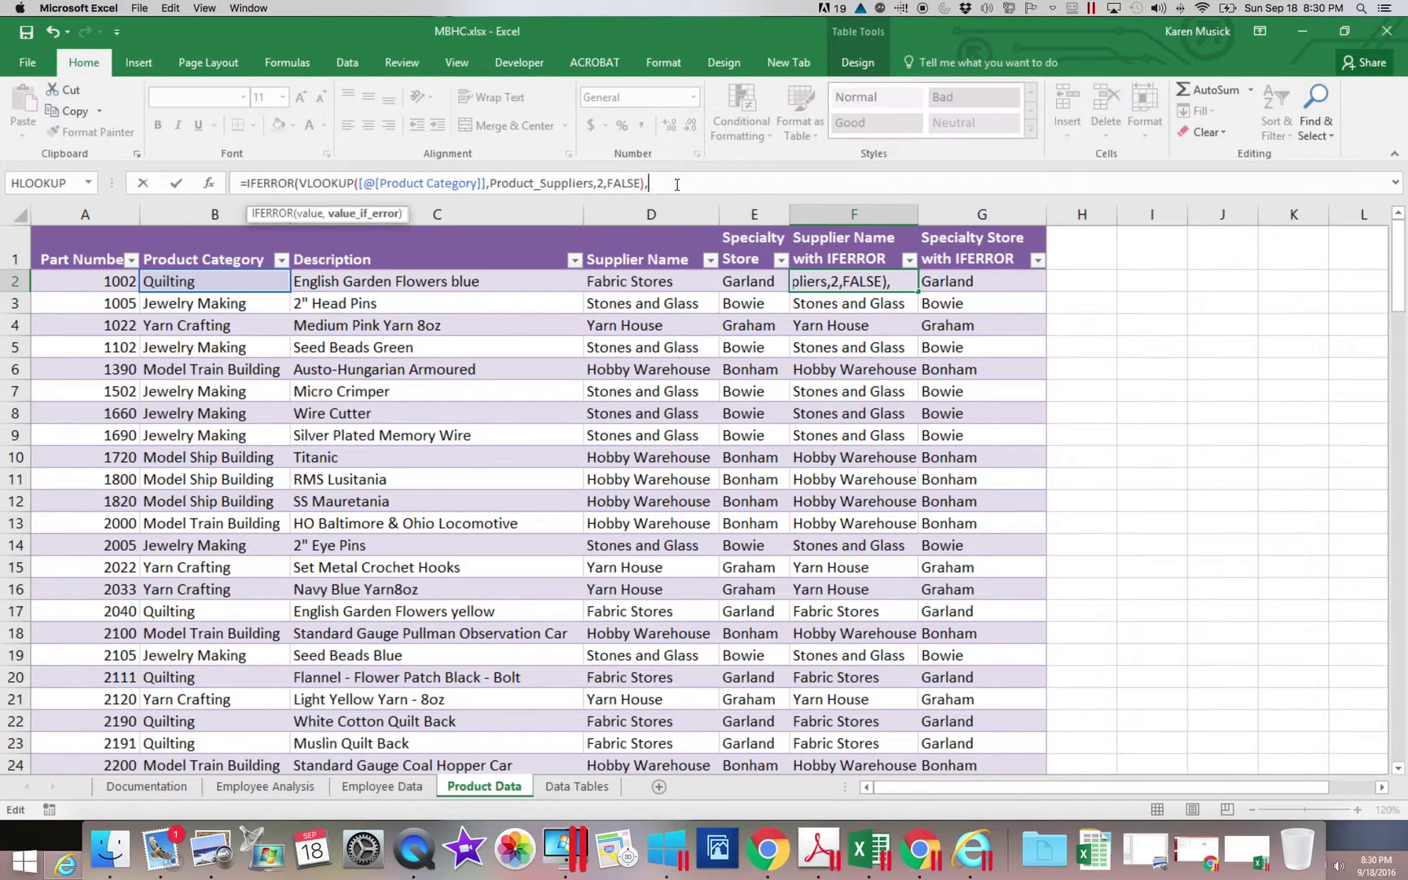
pyautogui.write('"vA')
pyautogui.press('BackSpace')
pyautogui.press('BackSpace')
pyautogui.write('Various')
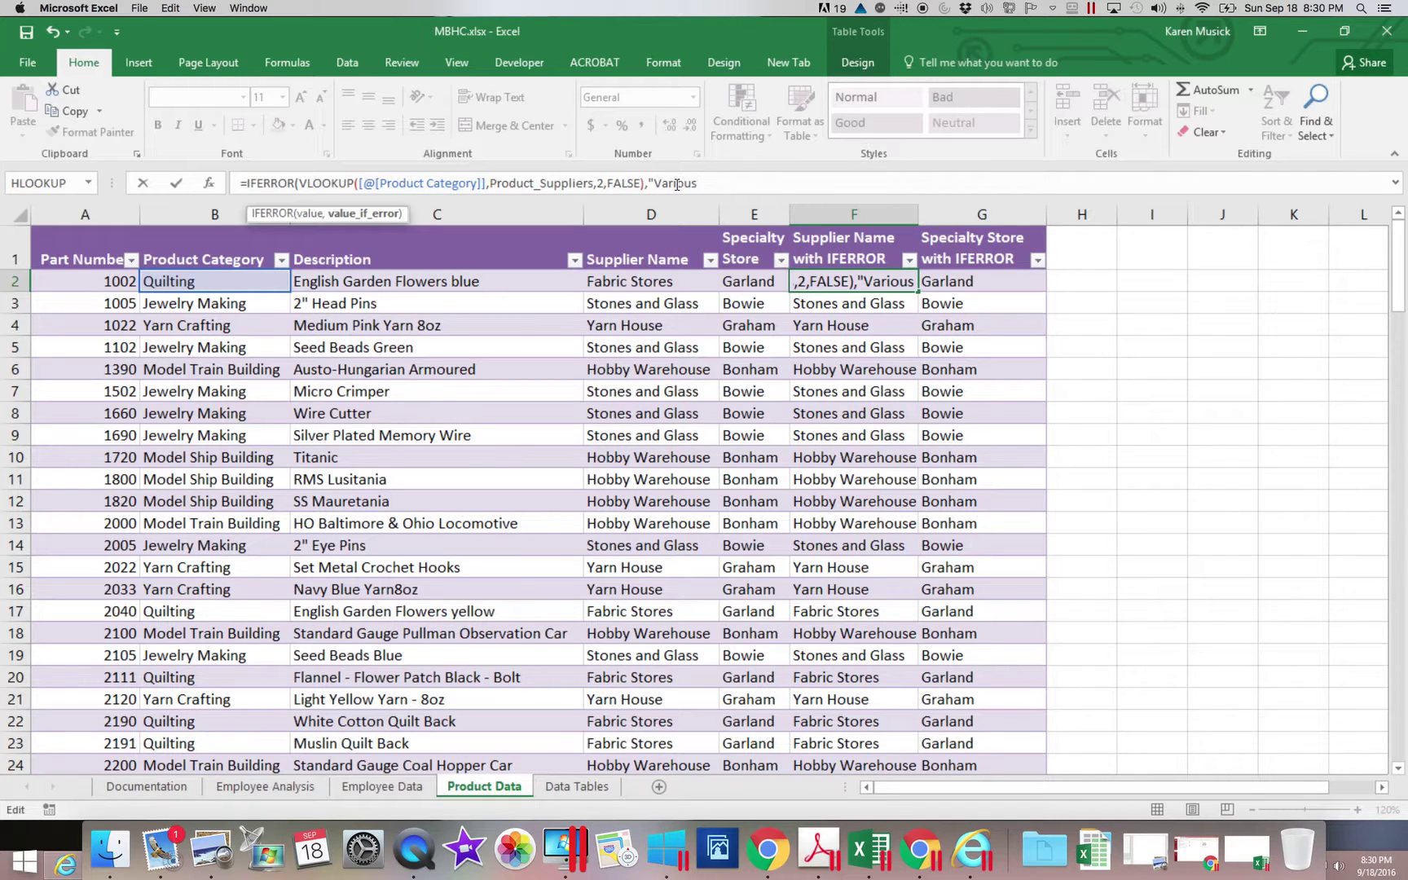
pyautogui.write('"')
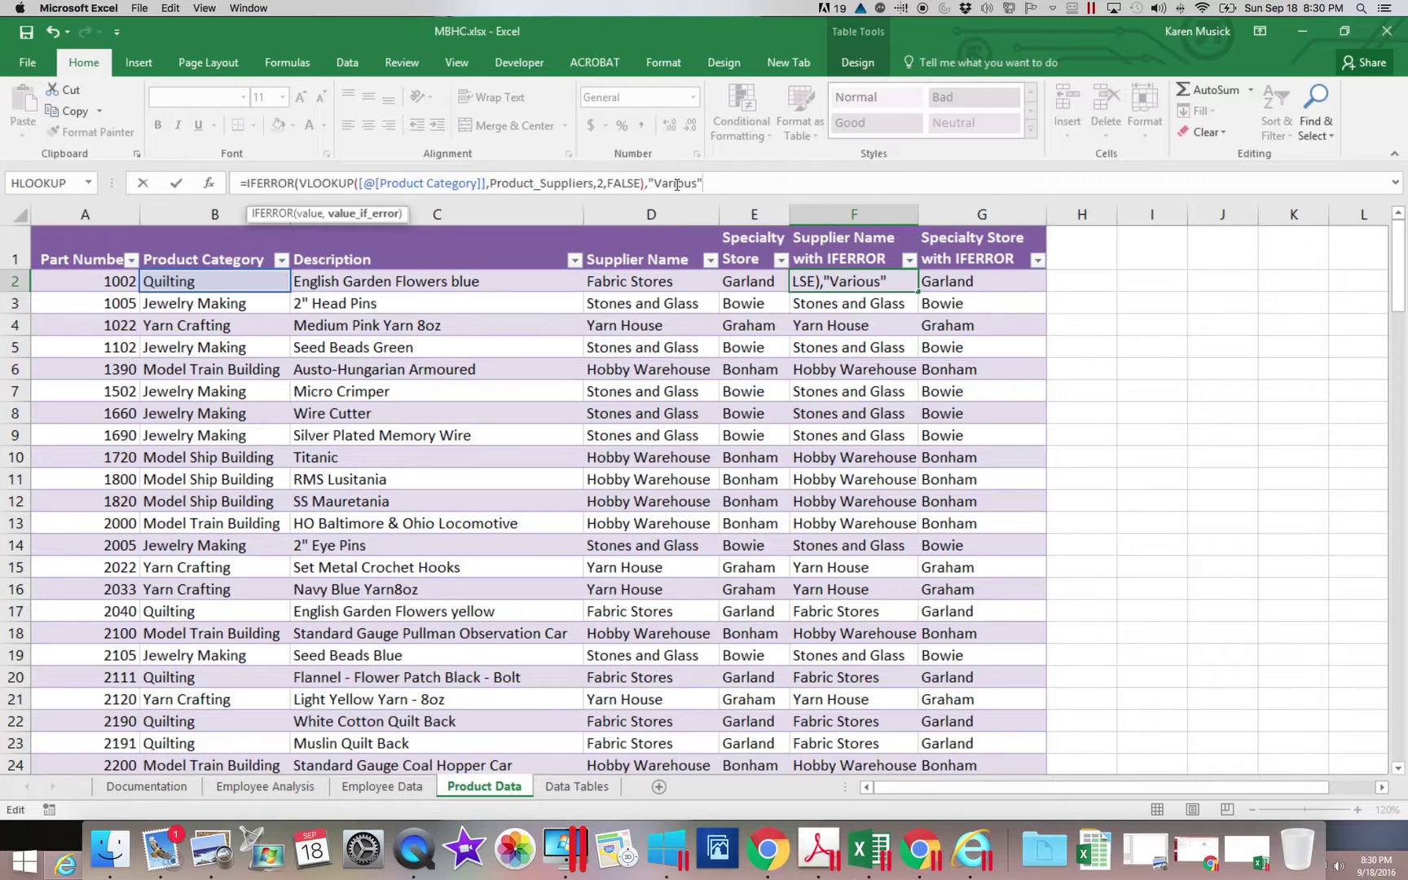
pyautogui.write(')')
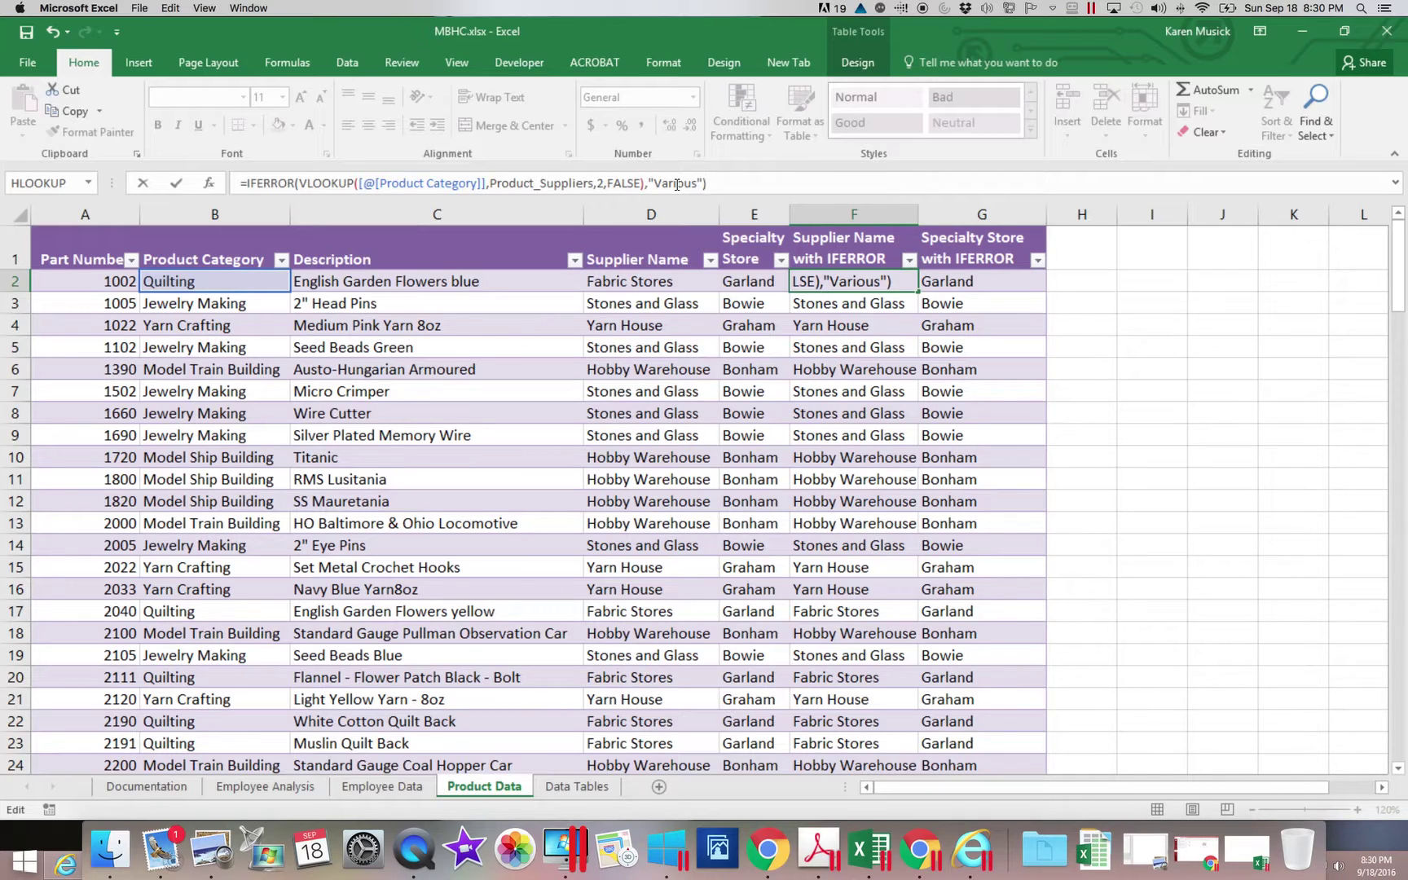
pyautogui.press('Return')
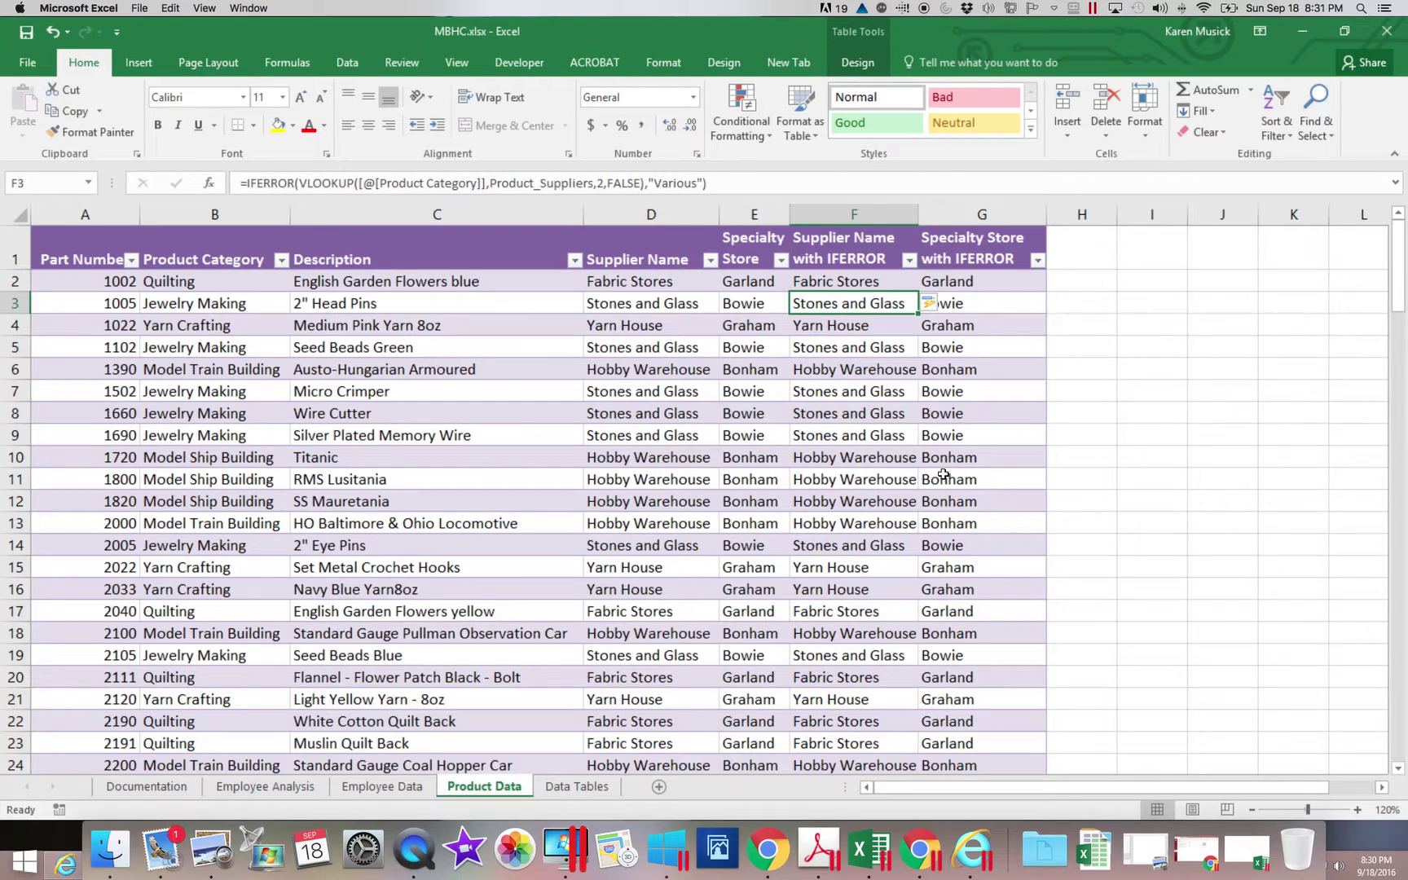
pyautogui.click(1400, 601)
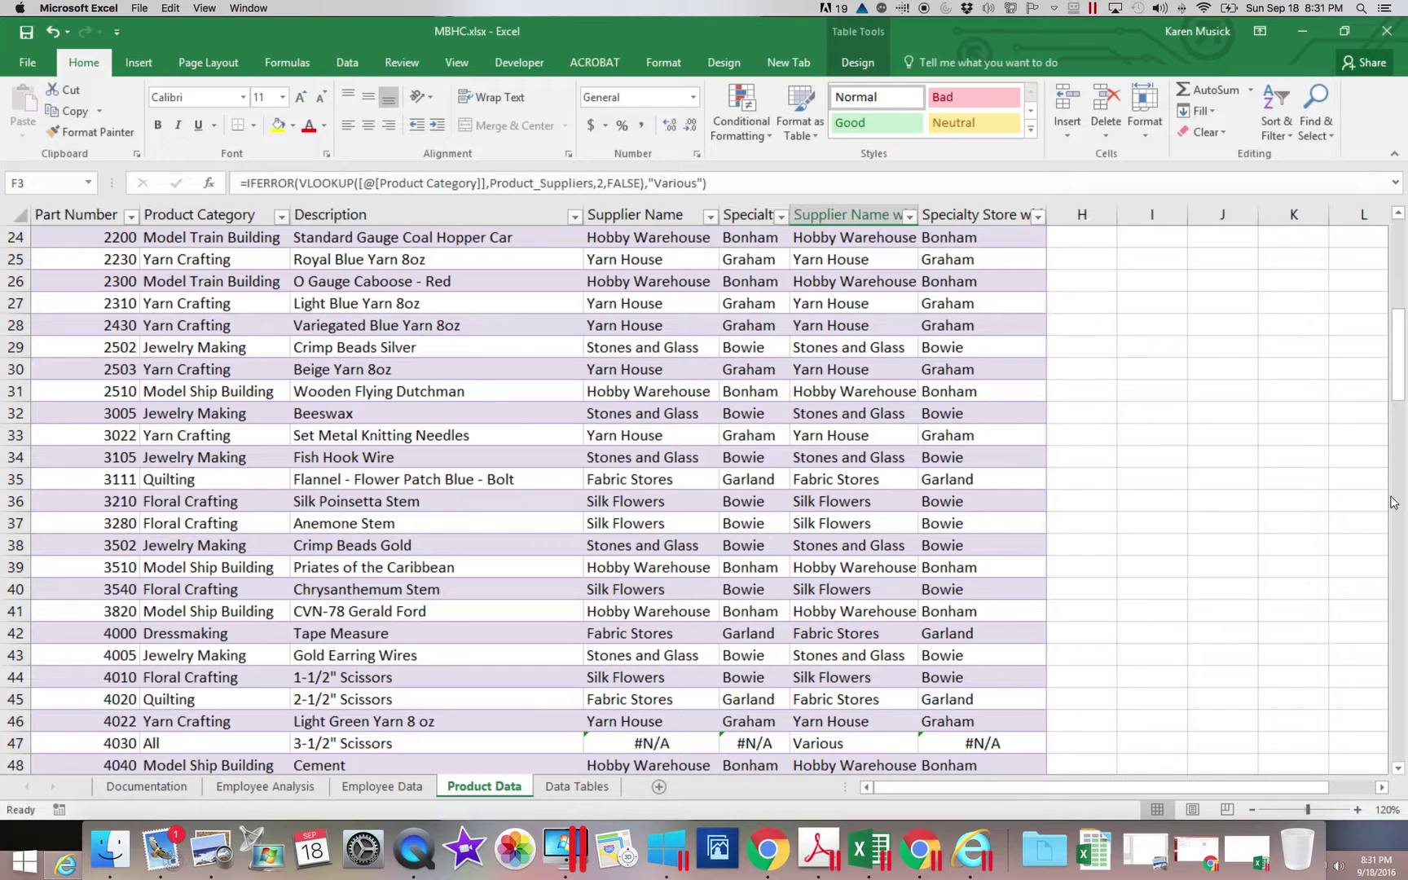
pyautogui.moveTo(1398, 391); pyautogui.dragTo(1398, 213)
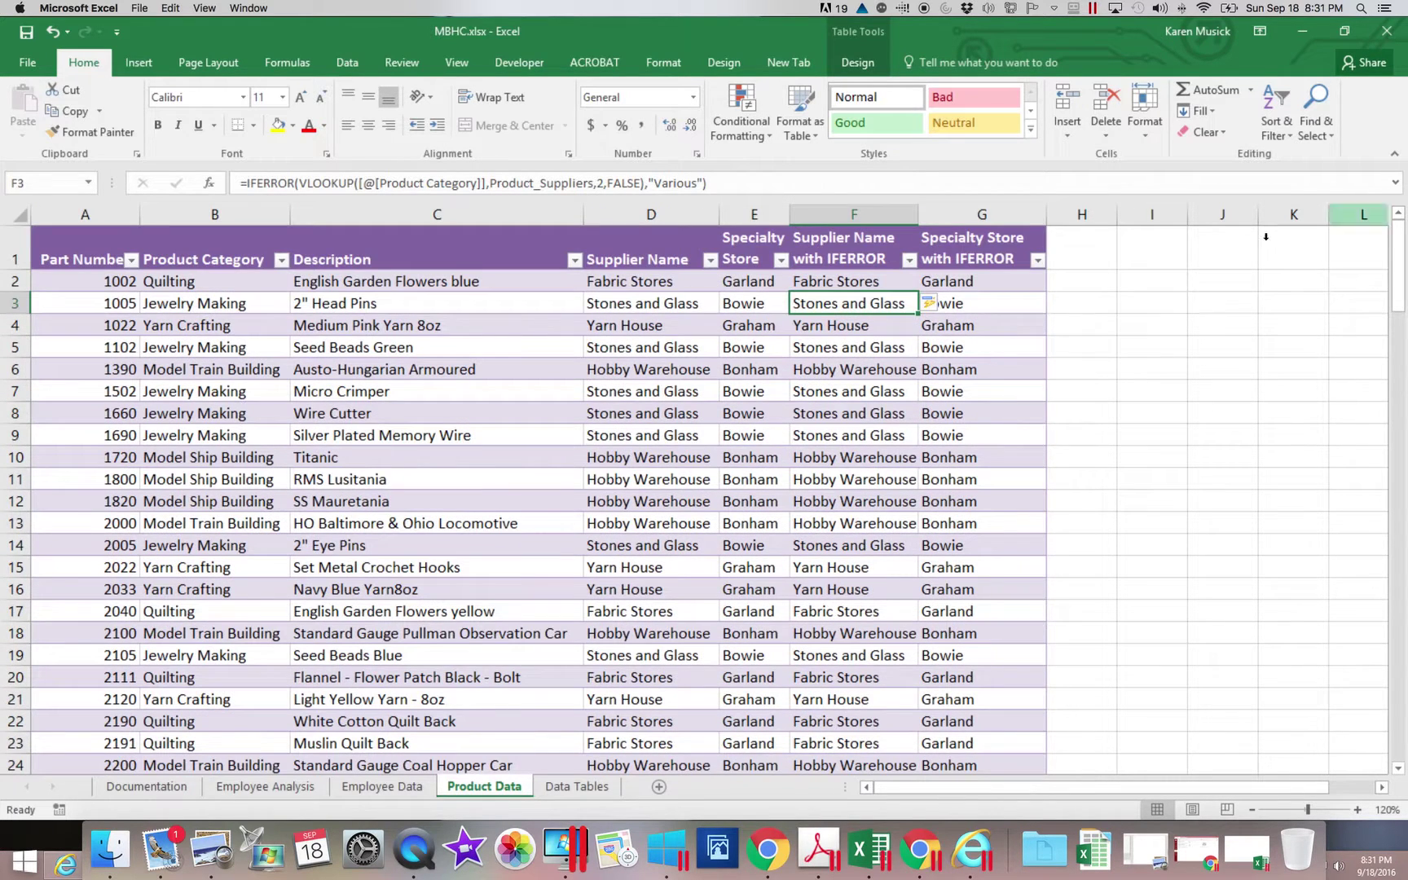
# - Insert IFERROR( in front of HLOOKUP in the G2 formula
pyautogui.click(1011, 281)
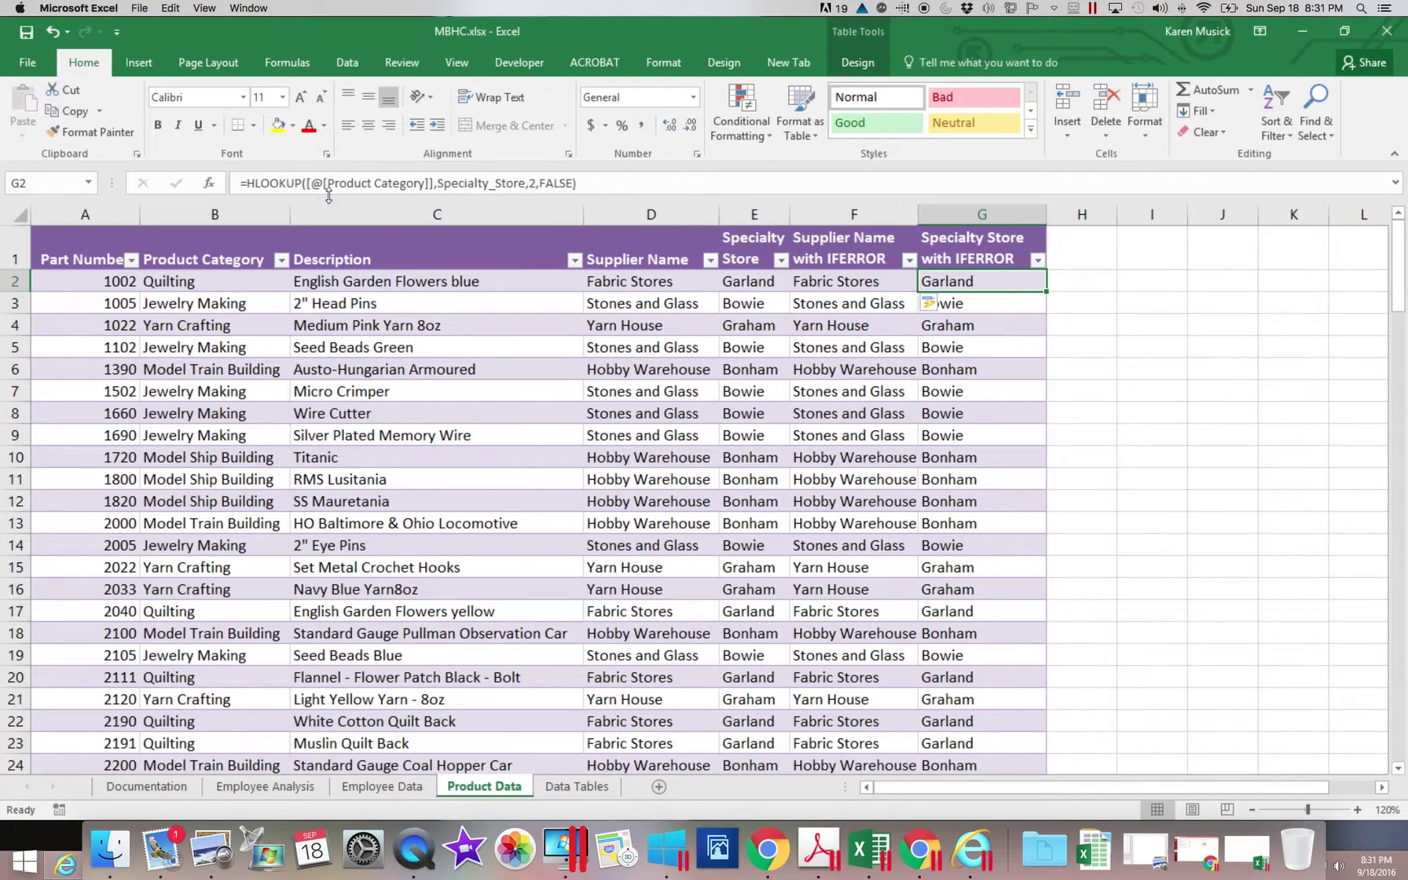
pyautogui.click(249, 182)
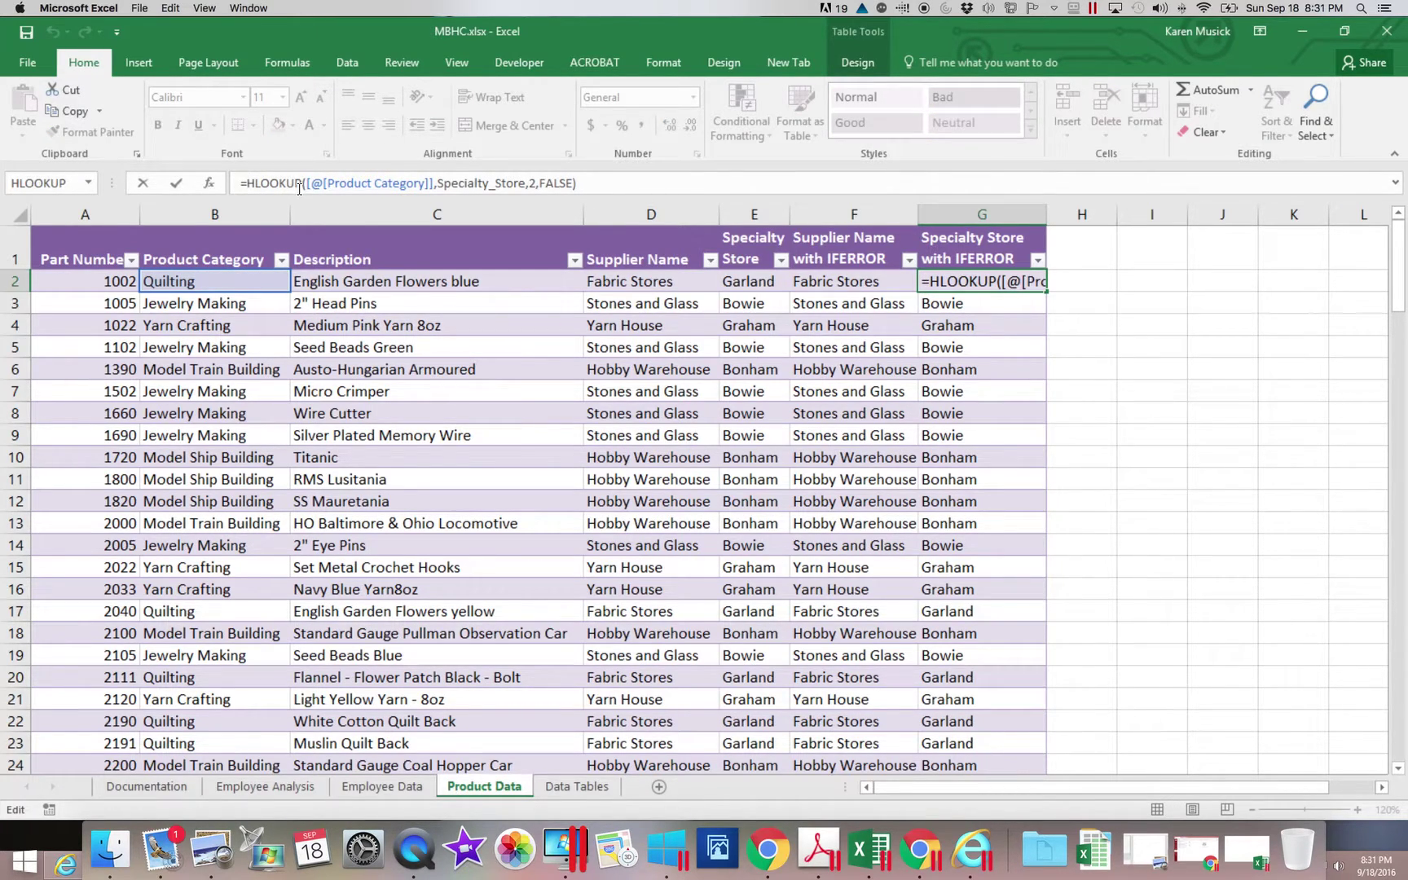
pyautogui.write('IFERROR')
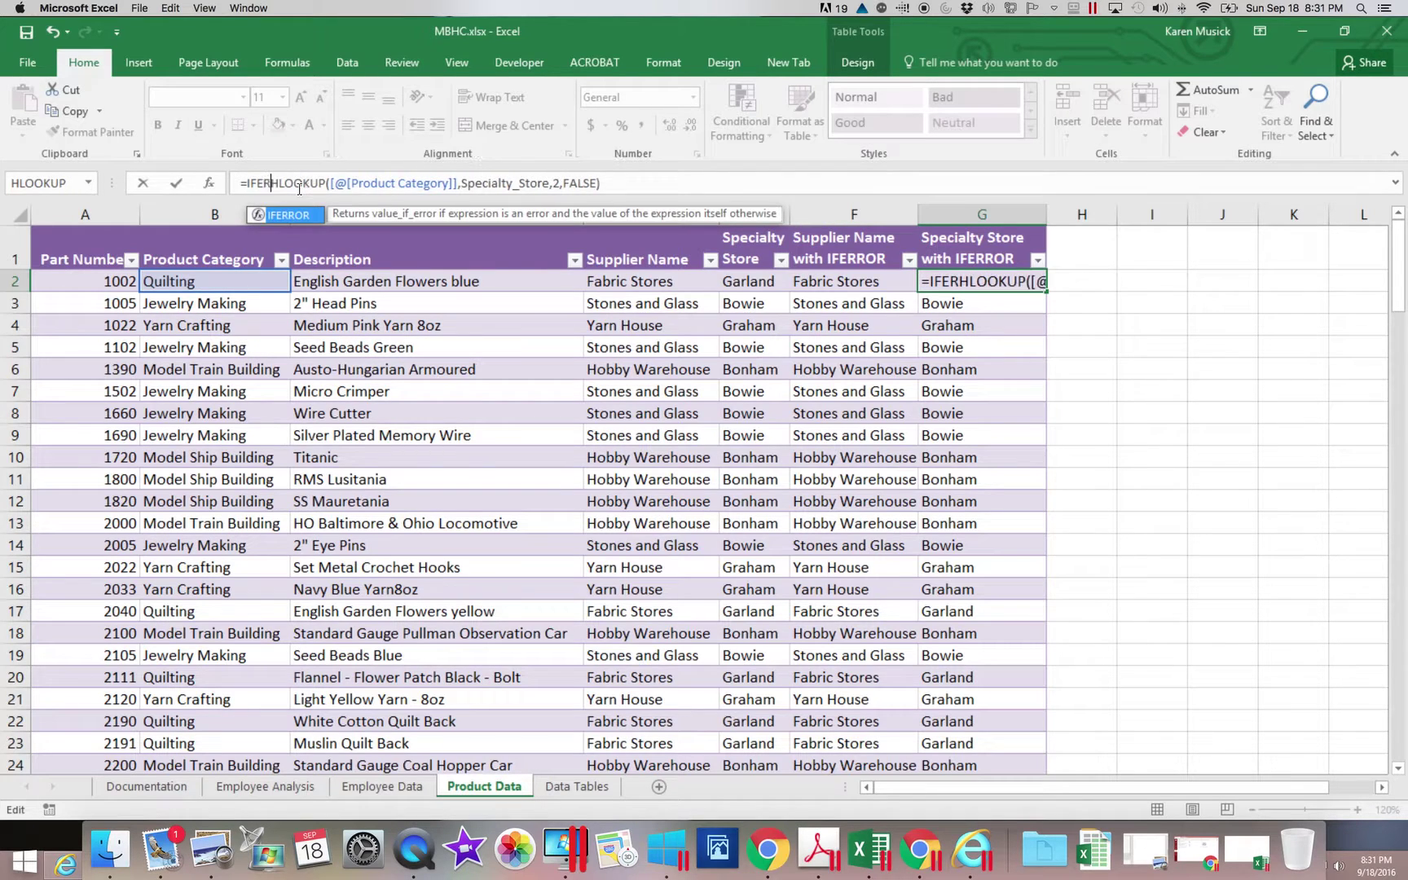
pyautogui.write('(')
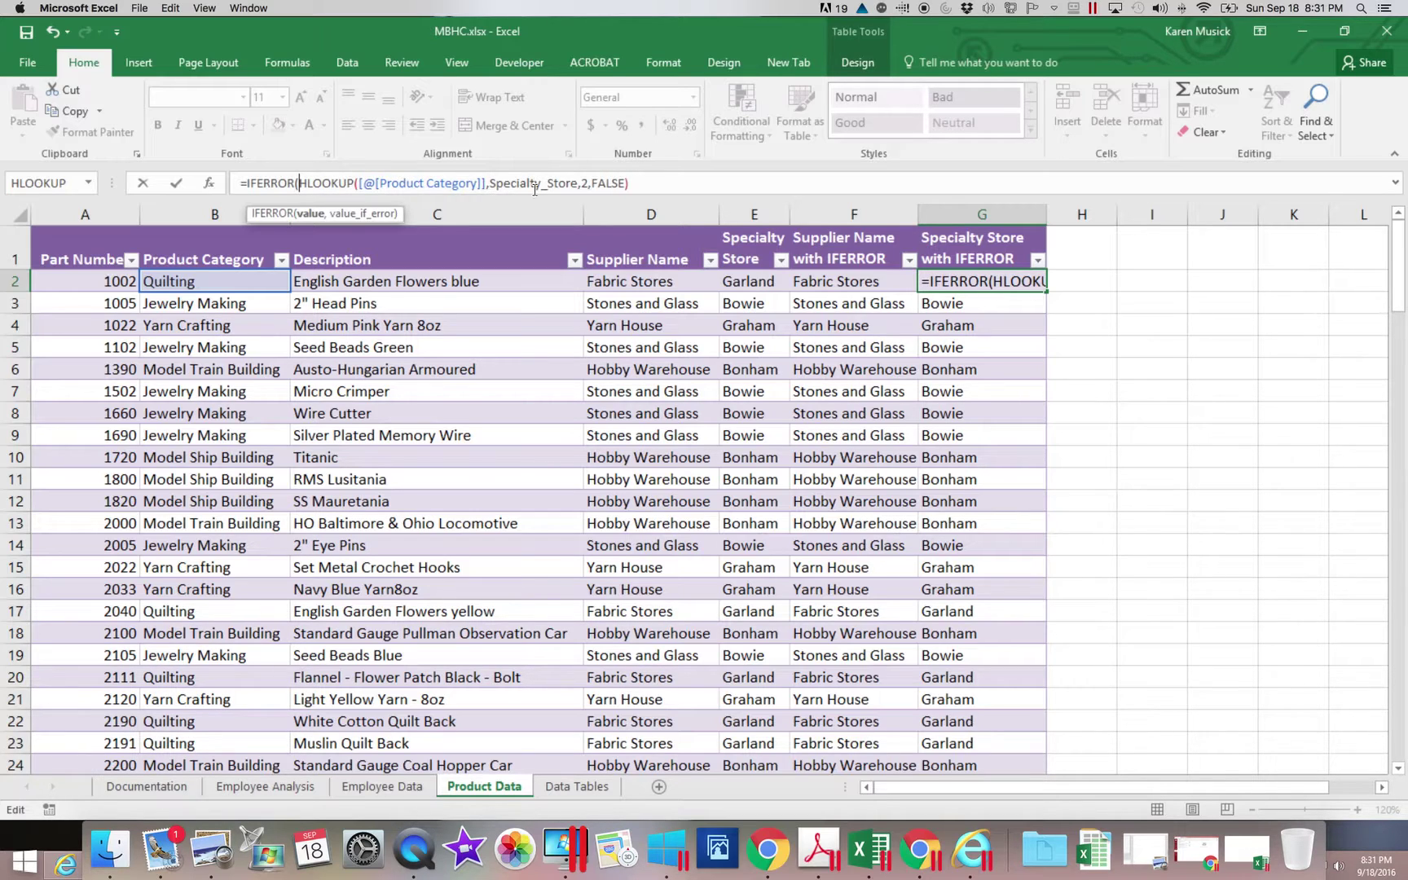
# - Complete the G2 formula with "Various" as the value if error, and check the store column at the All category row
pyautogui.click(647, 184)
pyautogui.write(',')
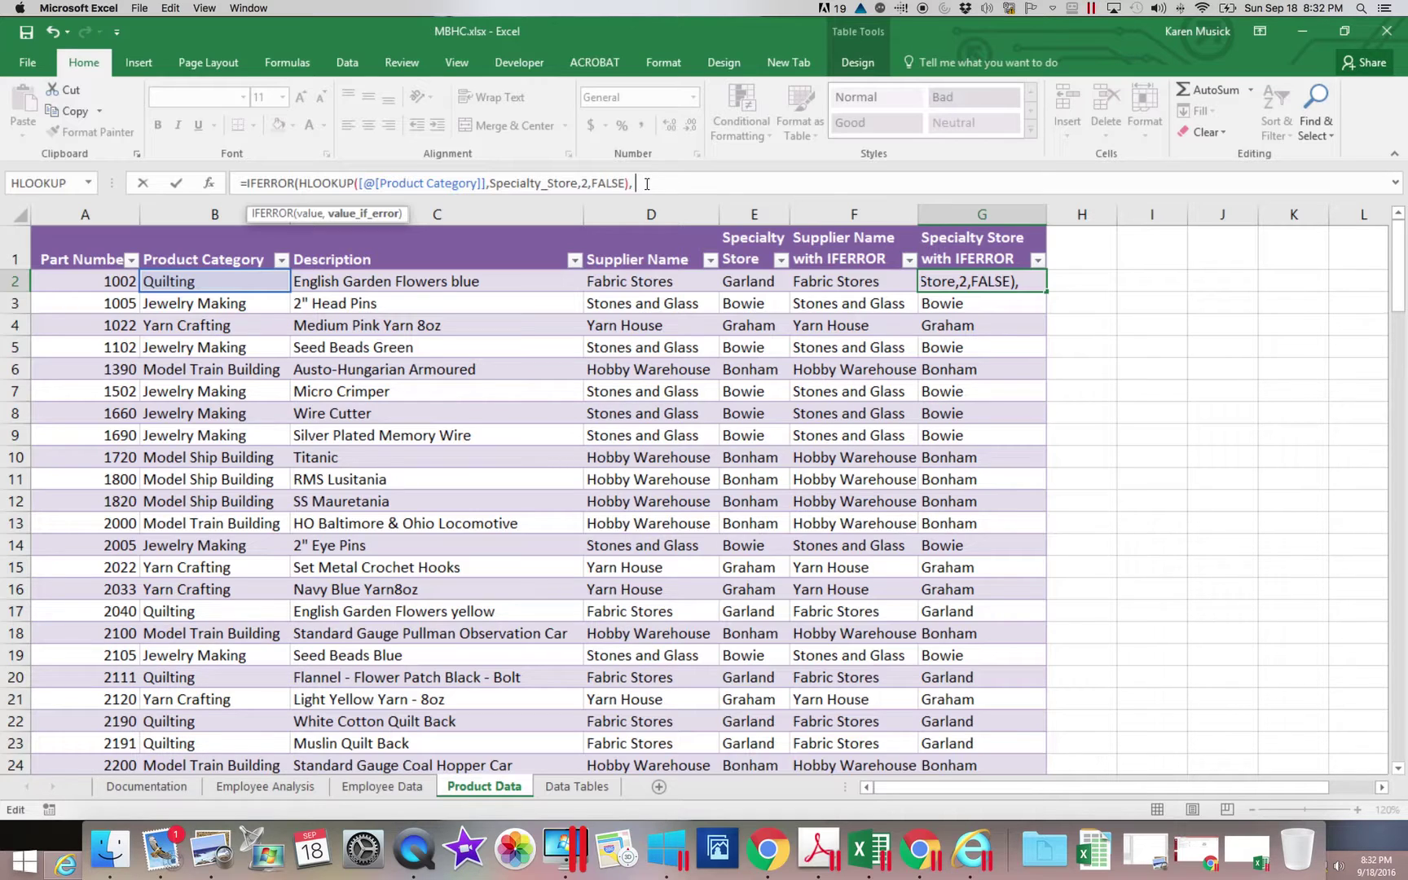
pyautogui.write('"Va')
pyautogui.write('rious"')
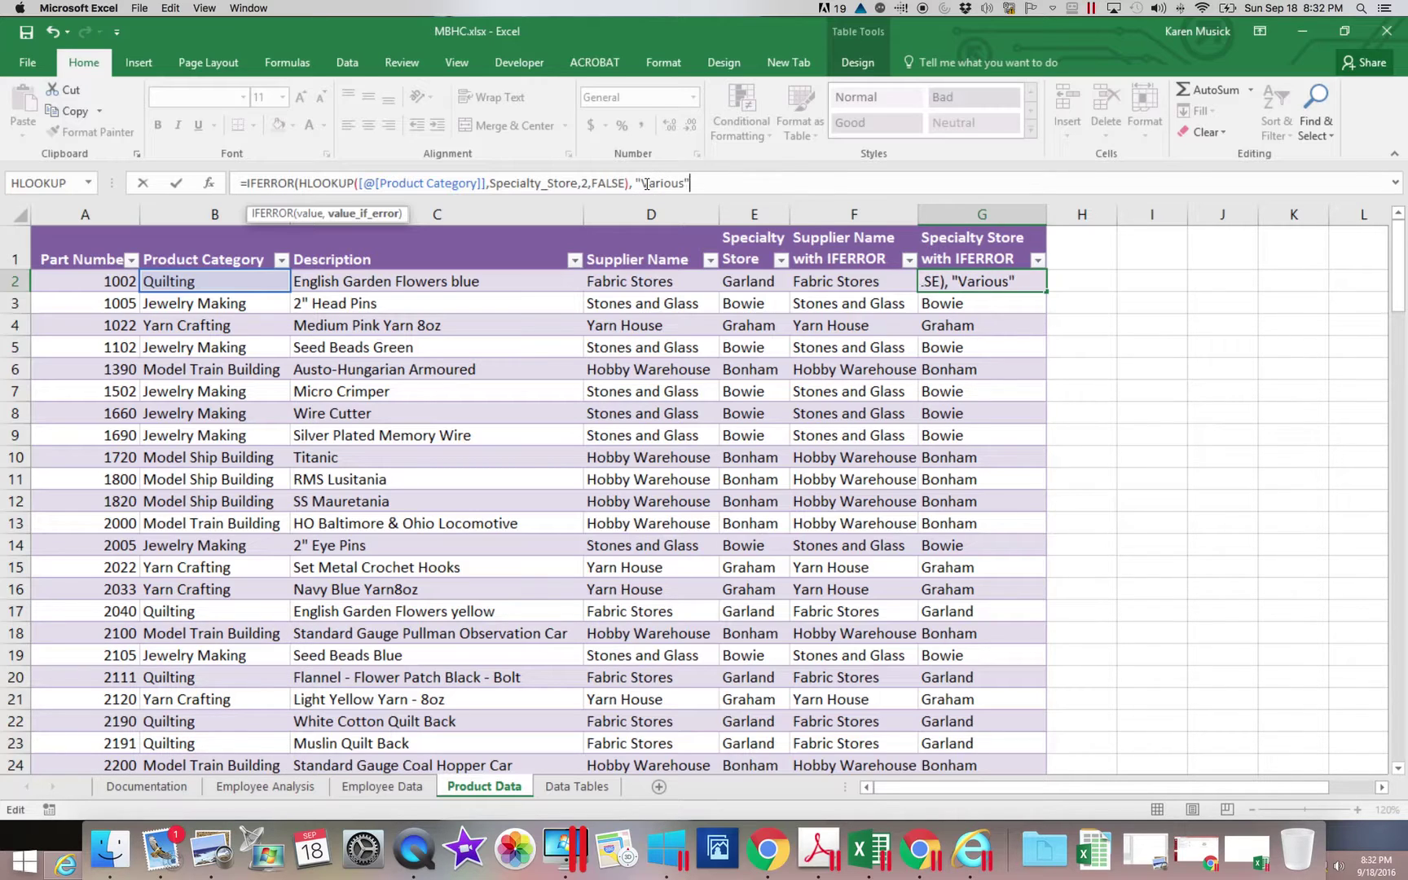
pyautogui.write(')')
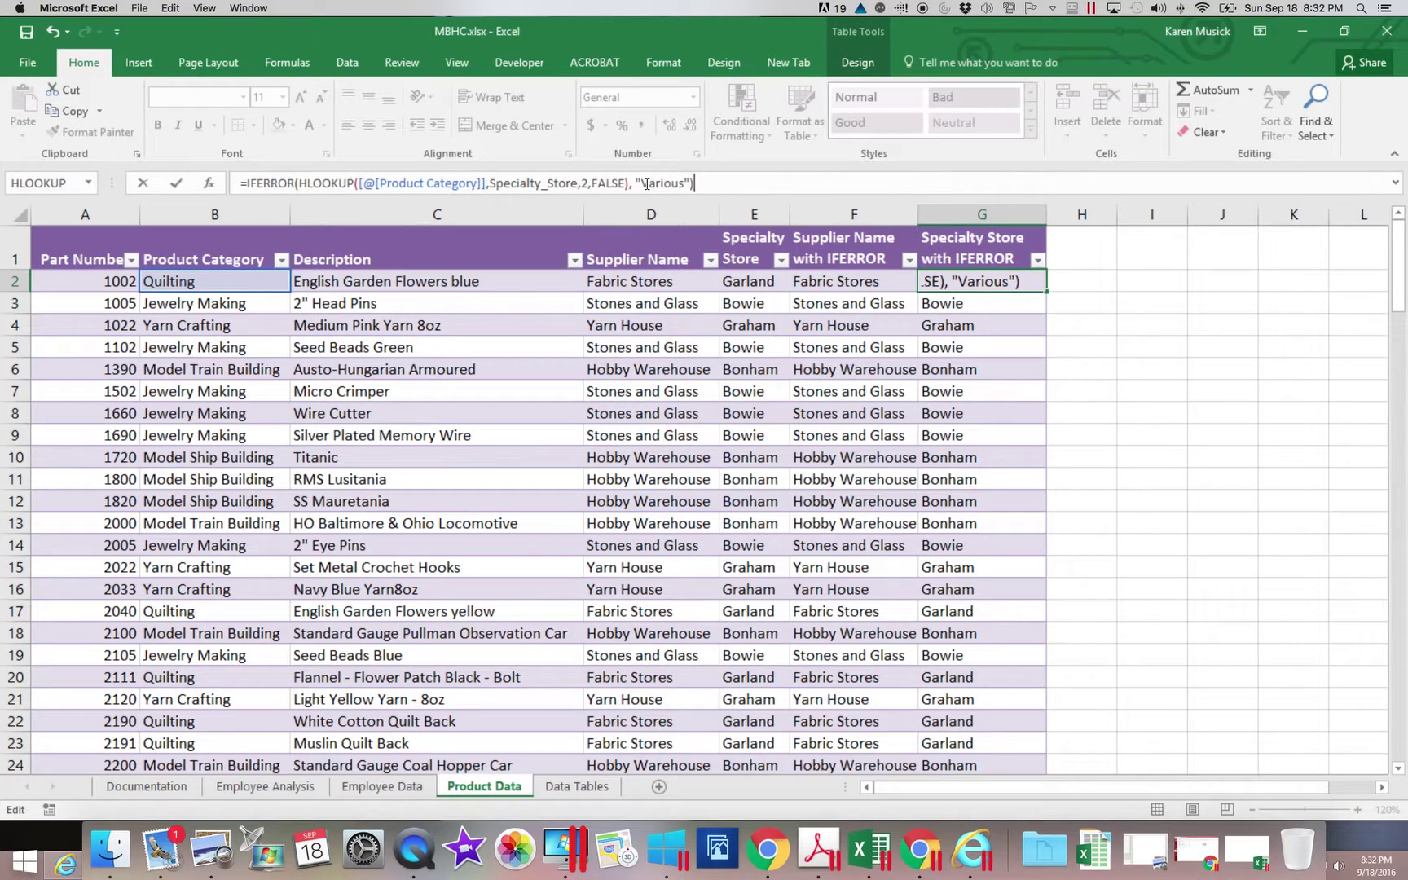
pyautogui.press('Return')
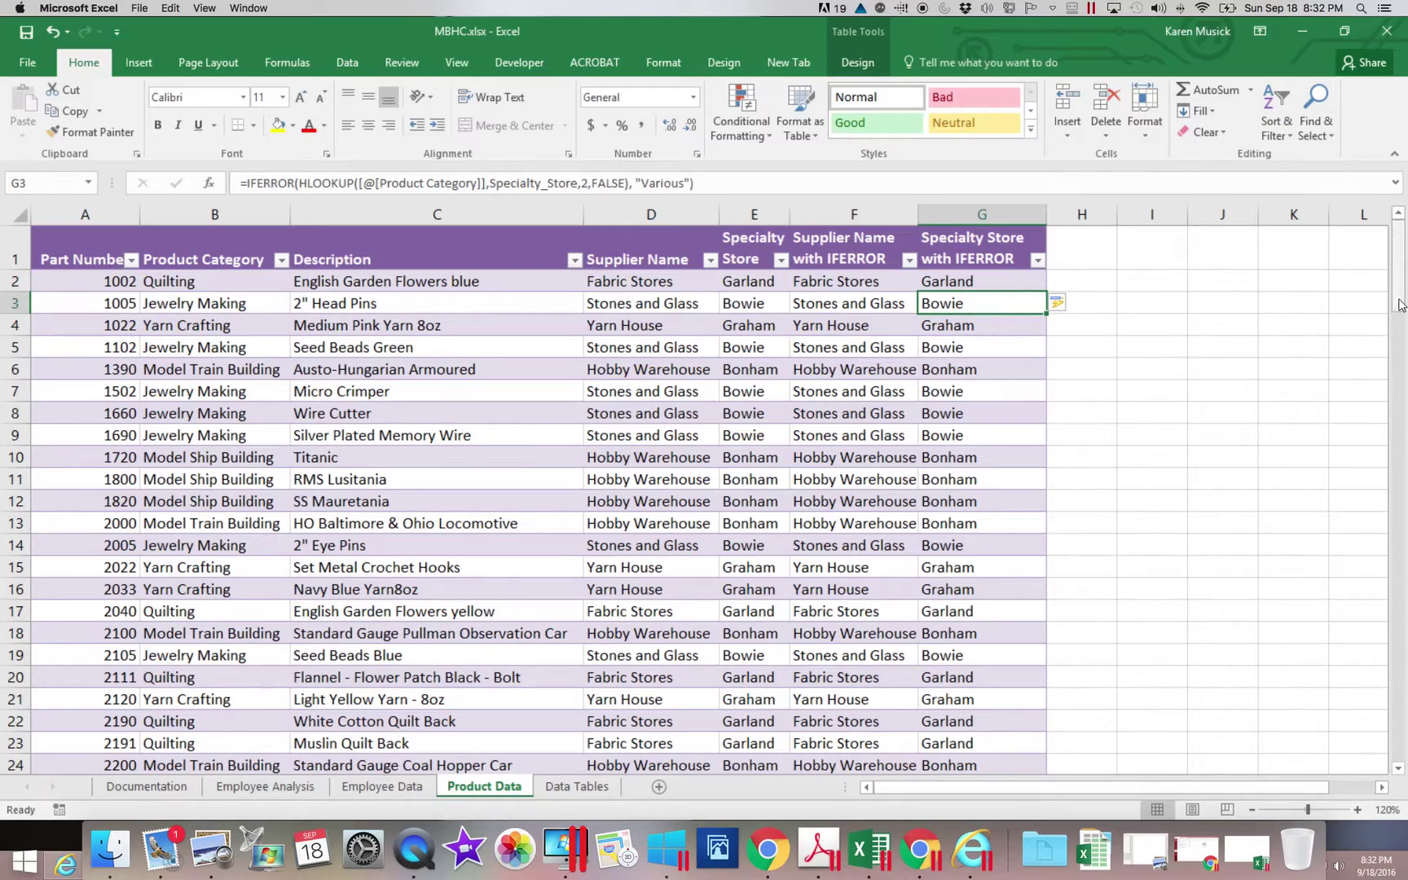
pyautogui.moveTo(1398, 300); pyautogui.dragTo(1395, 397)
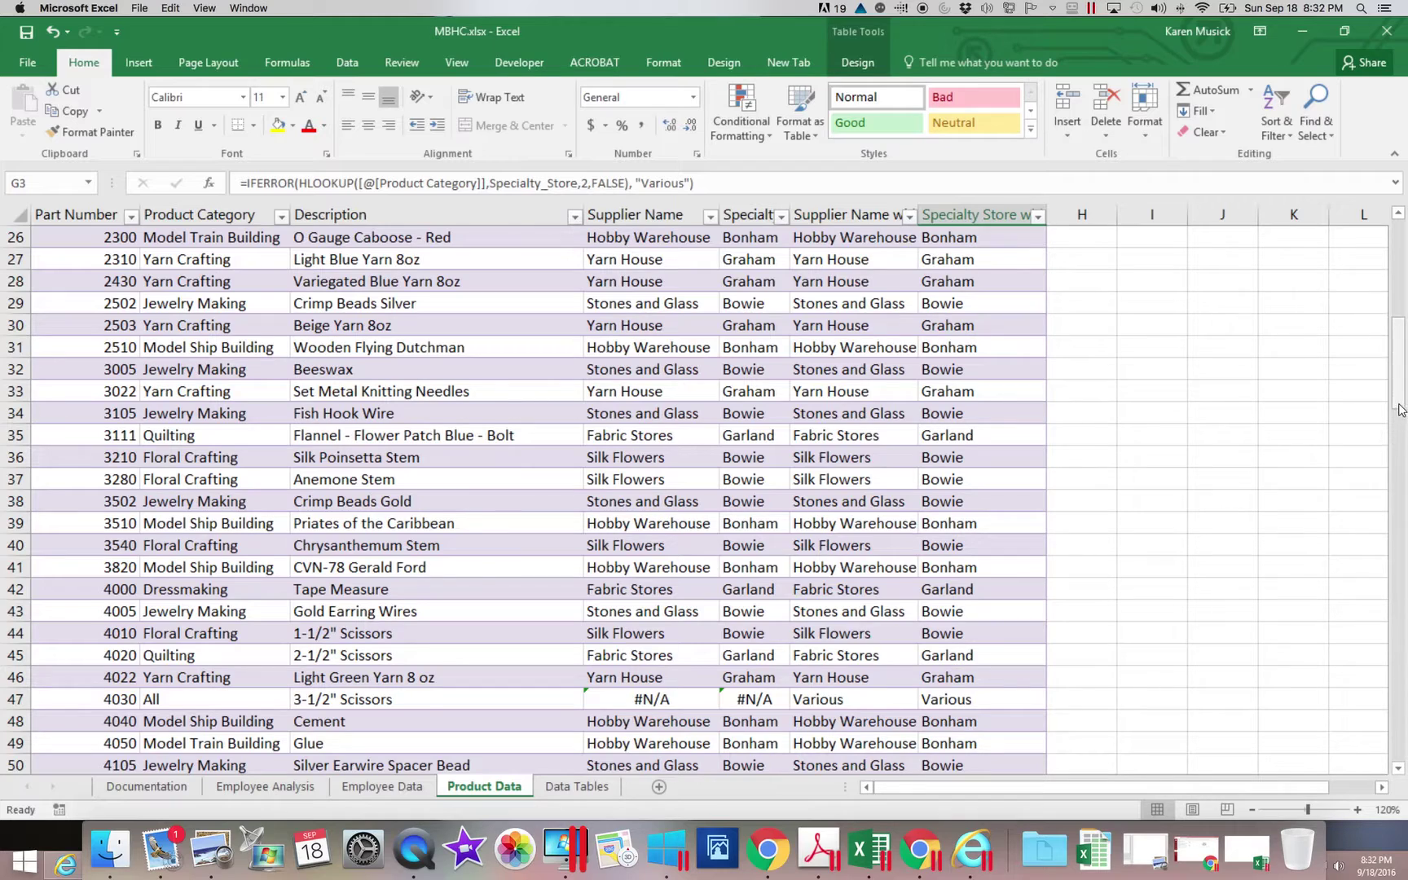
pyautogui.moveTo(1398, 383); pyautogui.dragTo(1398, 201)
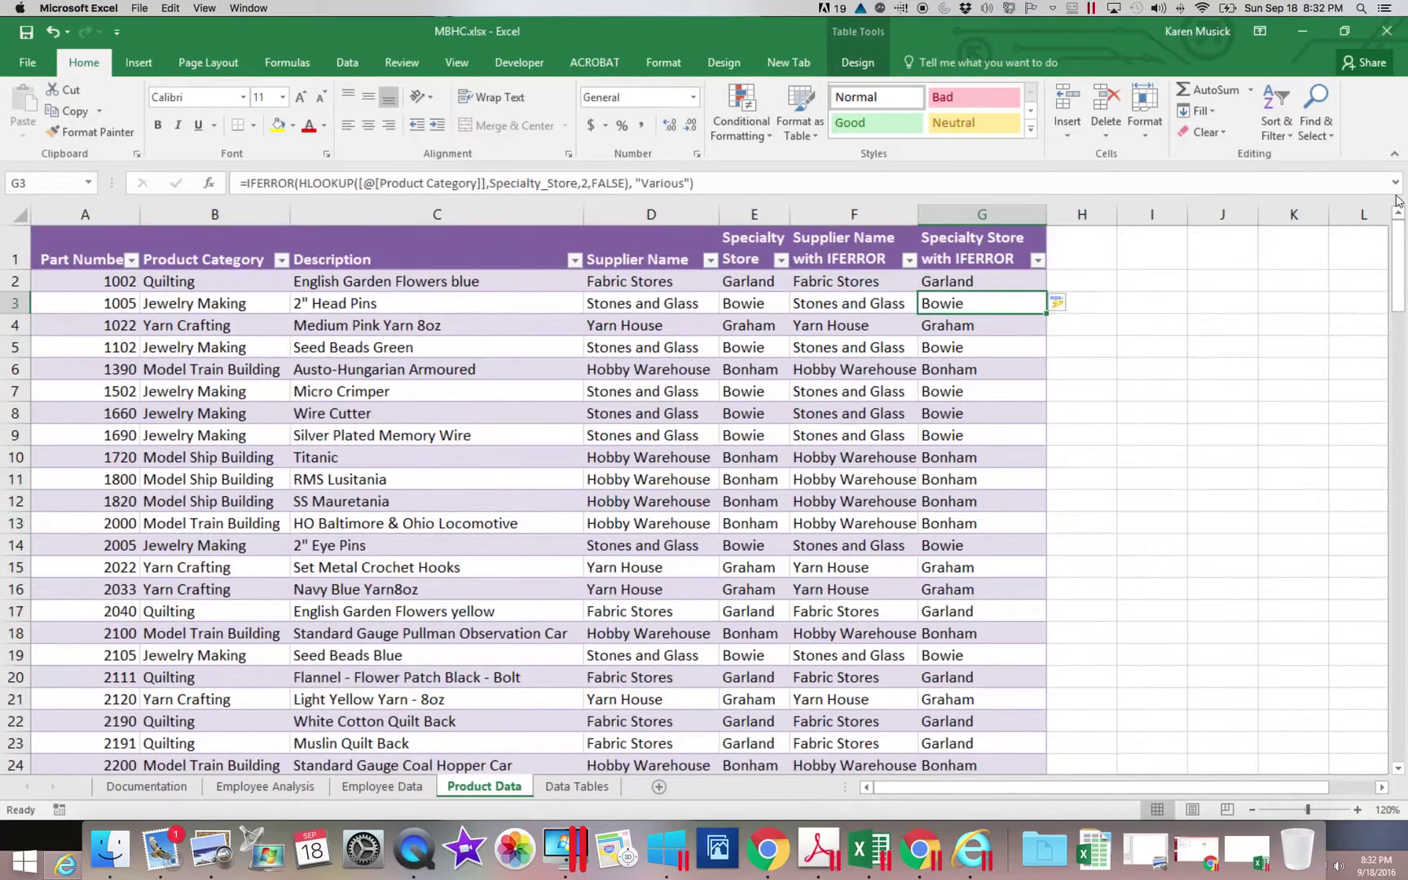
# - Compare the plain VLOOKUP in D2 with the IFERROR version in F2, and save the workbook
pyautogui.click(670, 282)
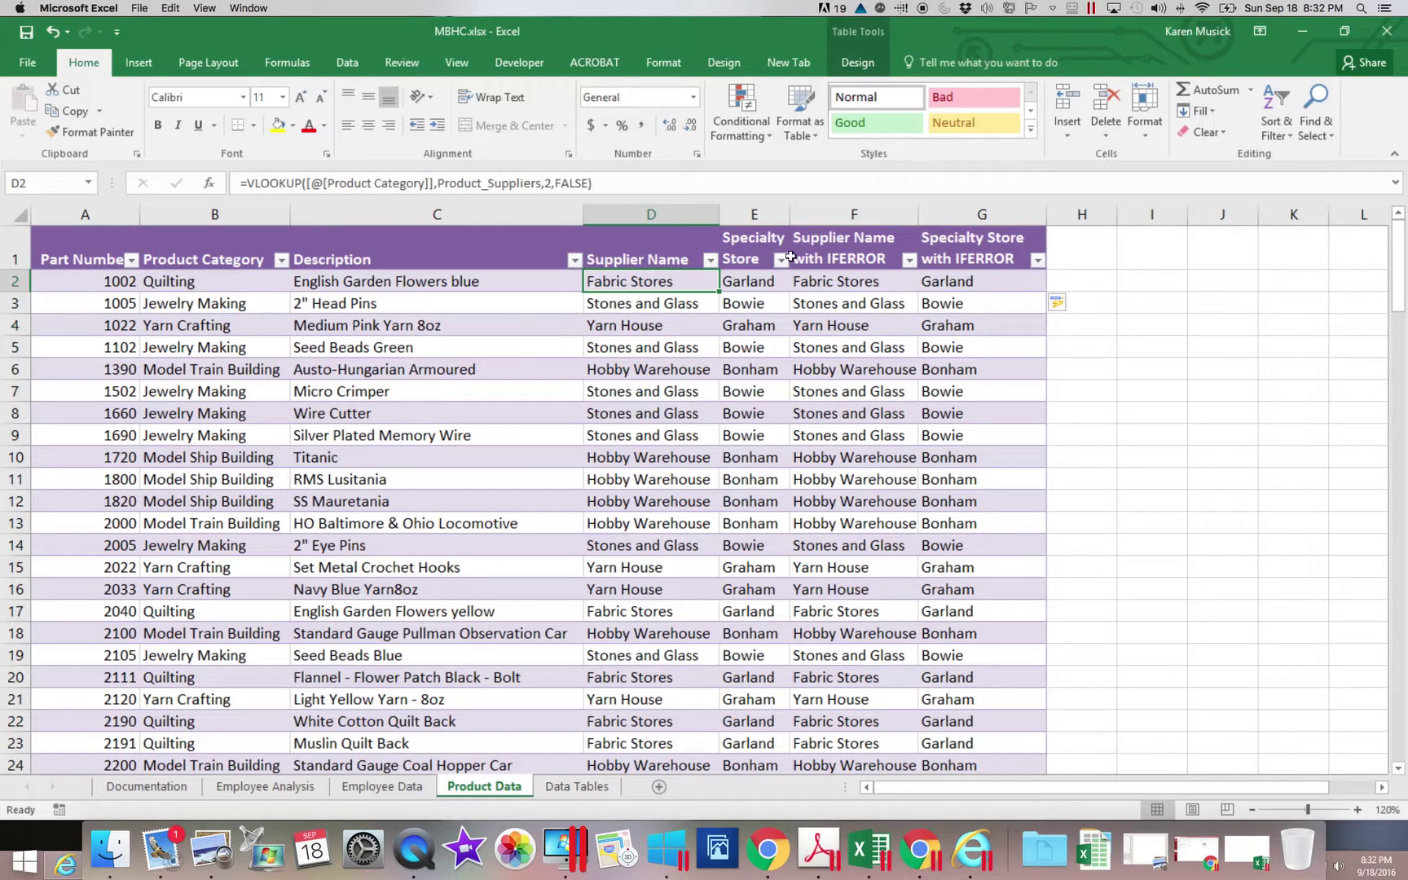
pyautogui.click(836, 283)
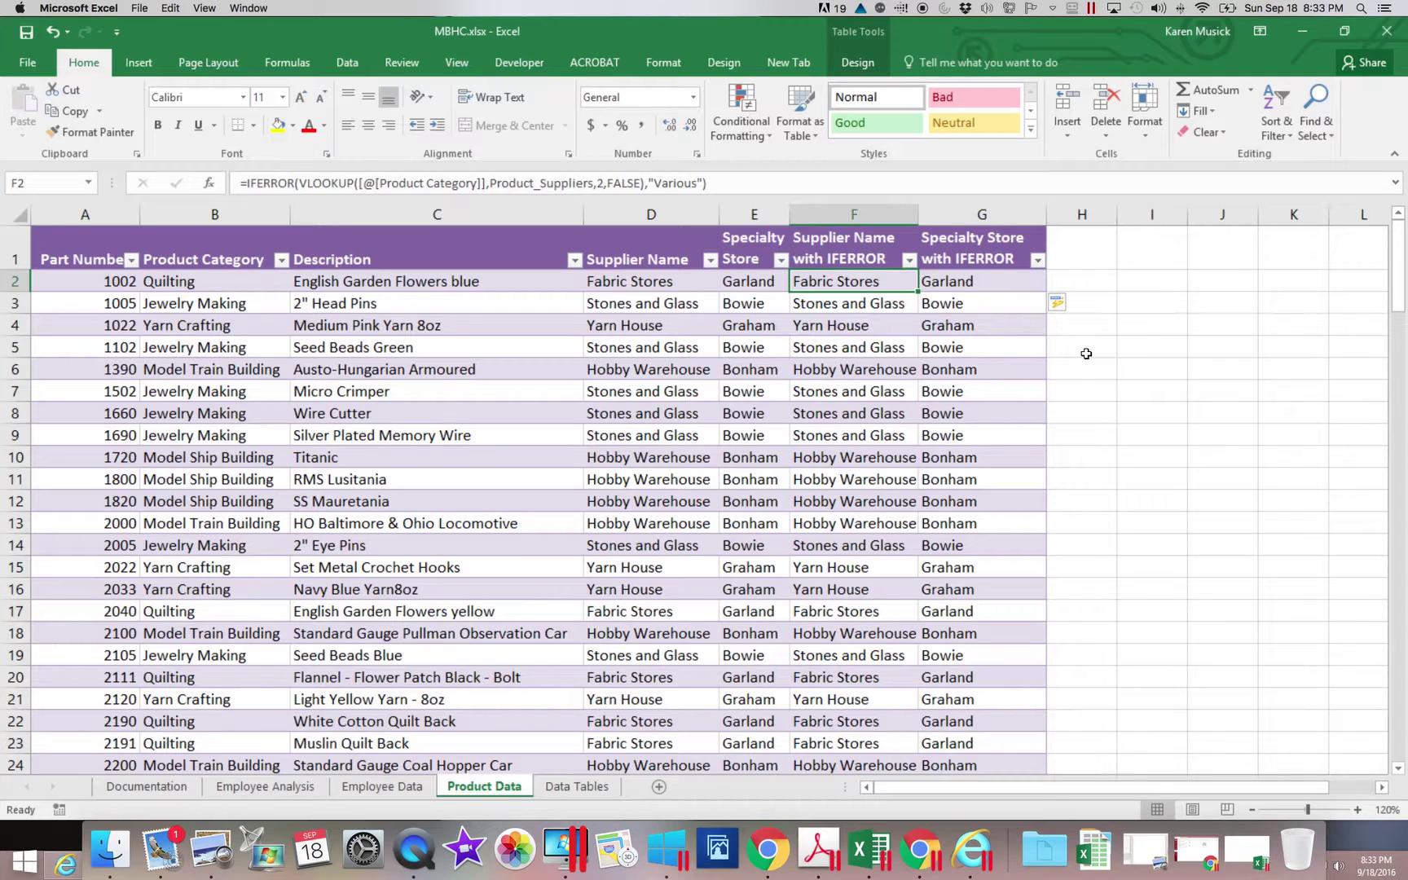
pyautogui.hscroll(2, 1086, 354)
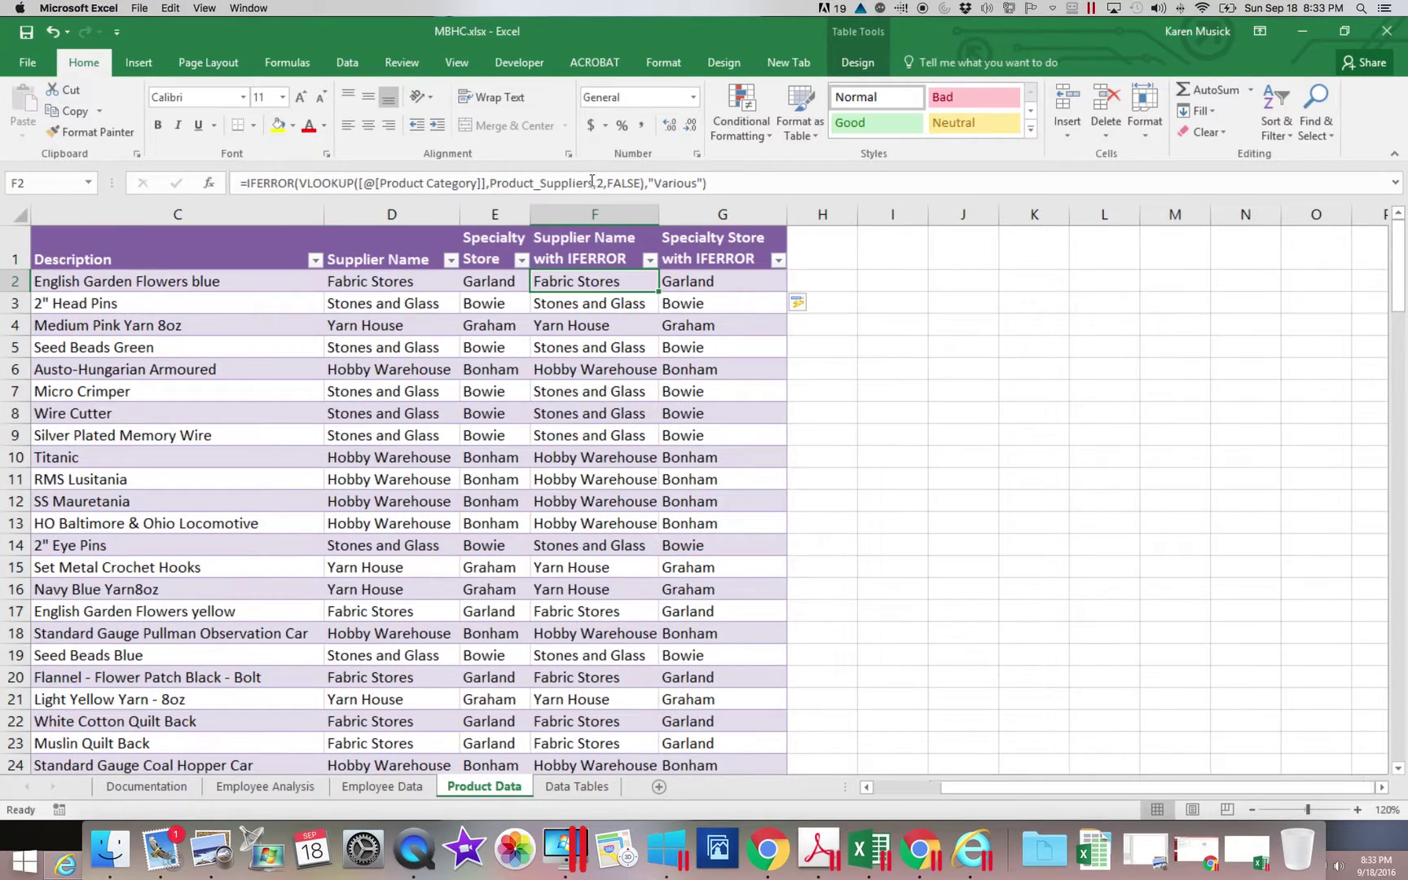
pyautogui.click(28, 33)
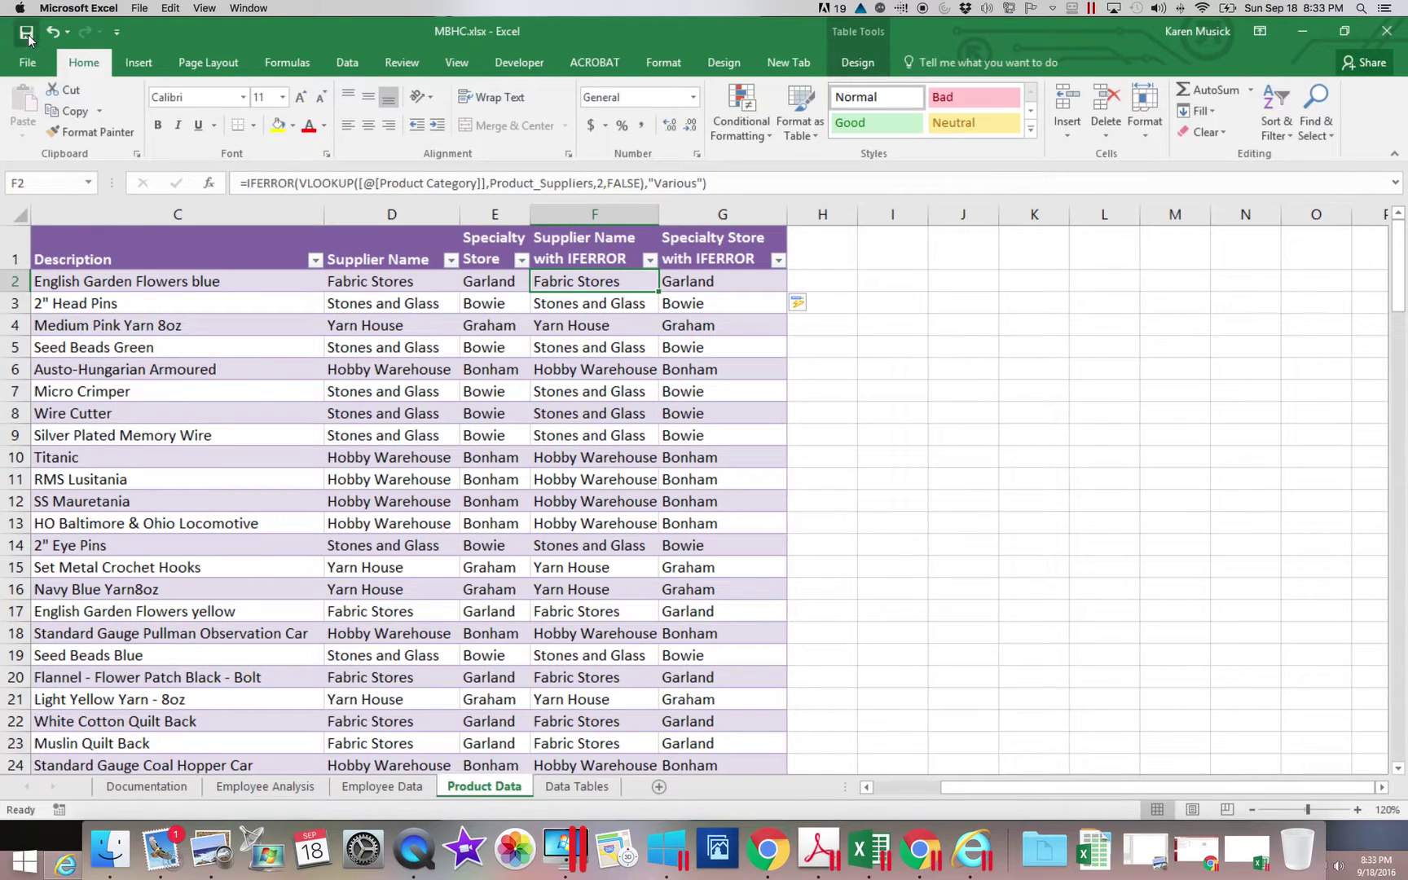